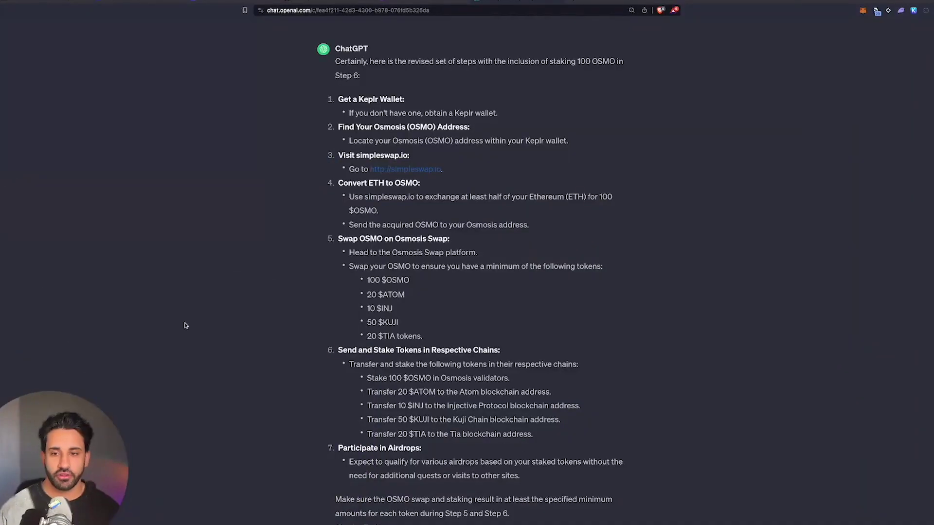
Step: Browse the keplr.app homepage down to its Powerful and Versatile dashboard section
{"action": "scroll", "coordinate": [469, 154], "scroll_direction": "down", "scroll_amount": 1}
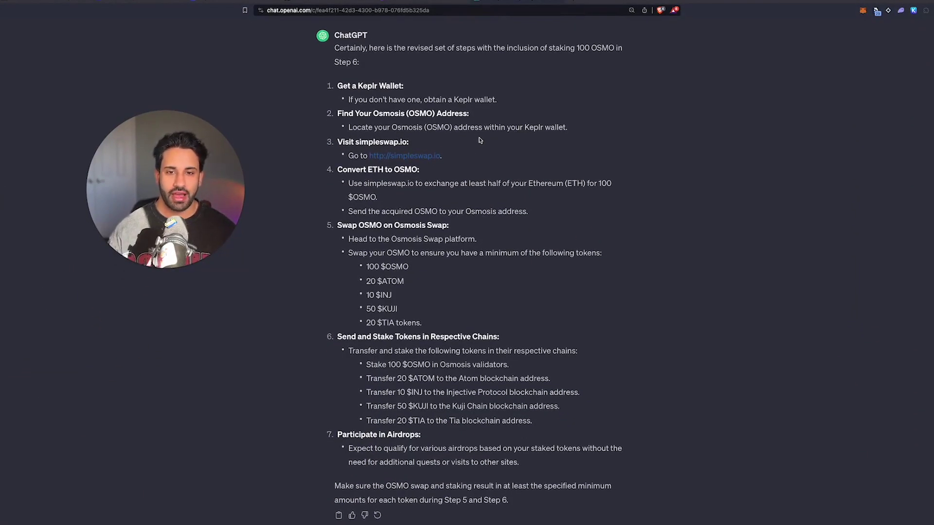
{"action": "scroll", "coordinate": [480, 140], "scroll_direction": "down", "scroll_amount": 2}
{"action": "scroll", "coordinate": [449, 249], "scroll_direction": "down", "scroll_amount": 1}
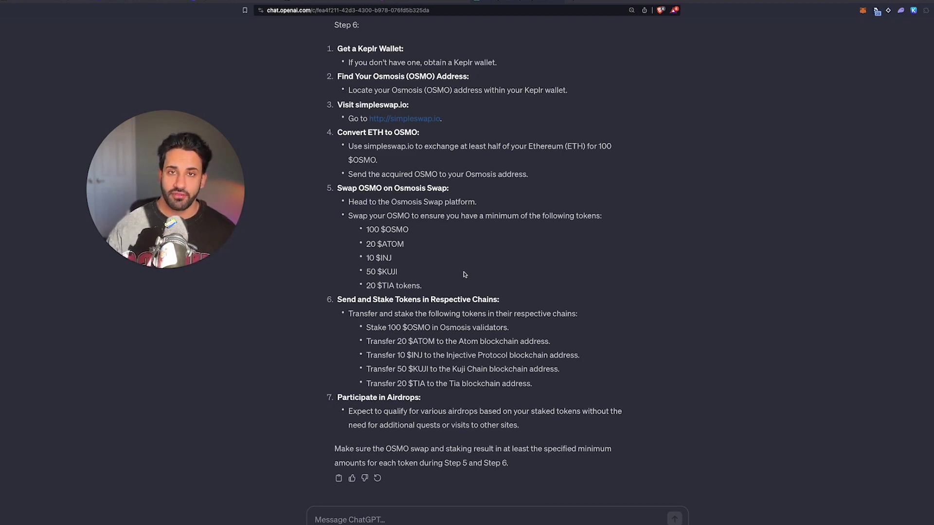
{"action": "scroll", "coordinate": [464, 274], "scroll_direction": "up", "scroll_amount": 1}
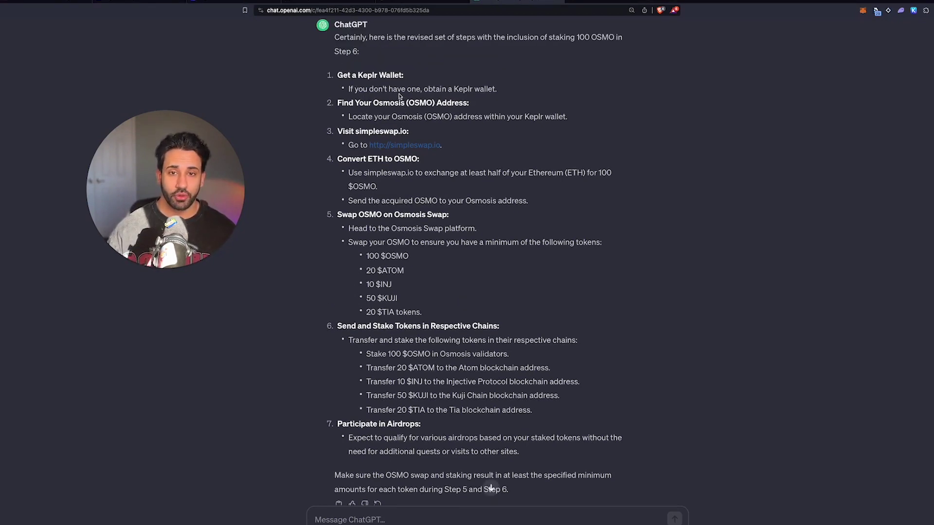
{"action": "left_click", "coordinate": [159, 1]}
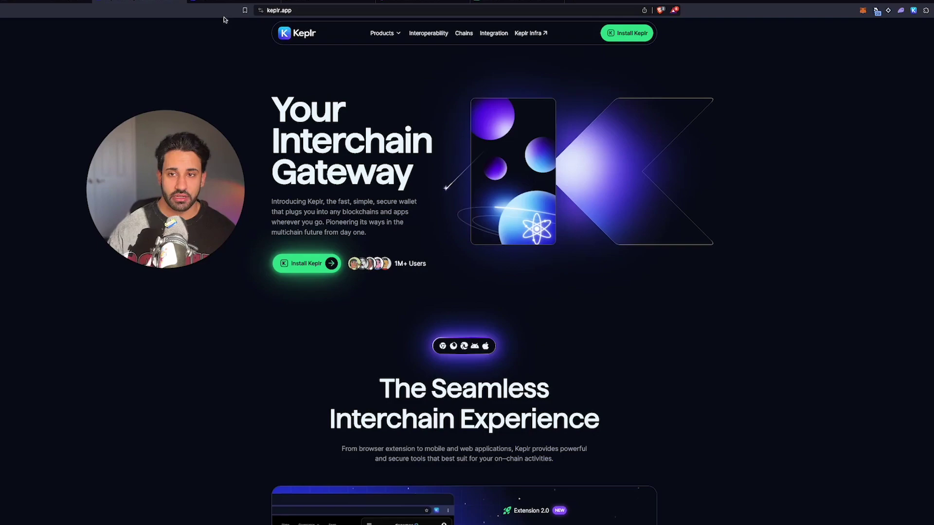
{"action": "scroll", "coordinate": [373, 125], "scroll_direction": "down", "scroll_amount": 1}
{"action": "scroll", "coordinate": [373, 125], "scroll_direction": "up", "scroll_amount": 2}
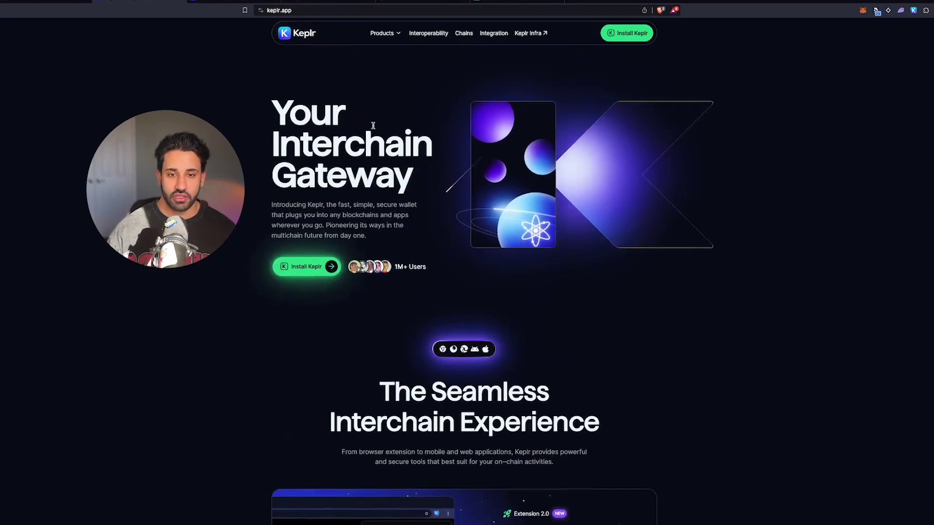
{"action": "scroll", "coordinate": [421, 174], "scroll_direction": "down", "scroll_amount": 10}
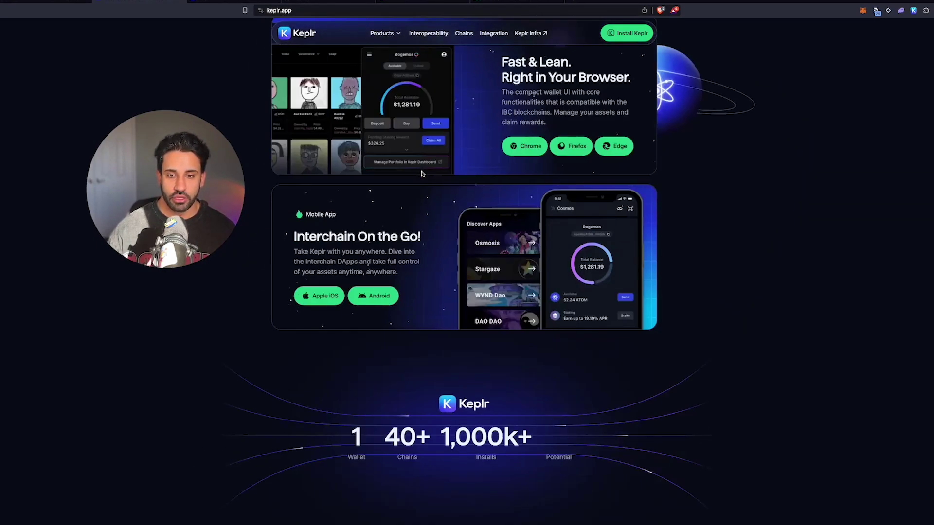
{"action": "scroll", "coordinate": [422, 173], "scroll_direction": "down", "scroll_amount": 10}
{"action": "scroll", "coordinate": [422, 174], "scroll_direction": "down", "scroll_amount": 3}
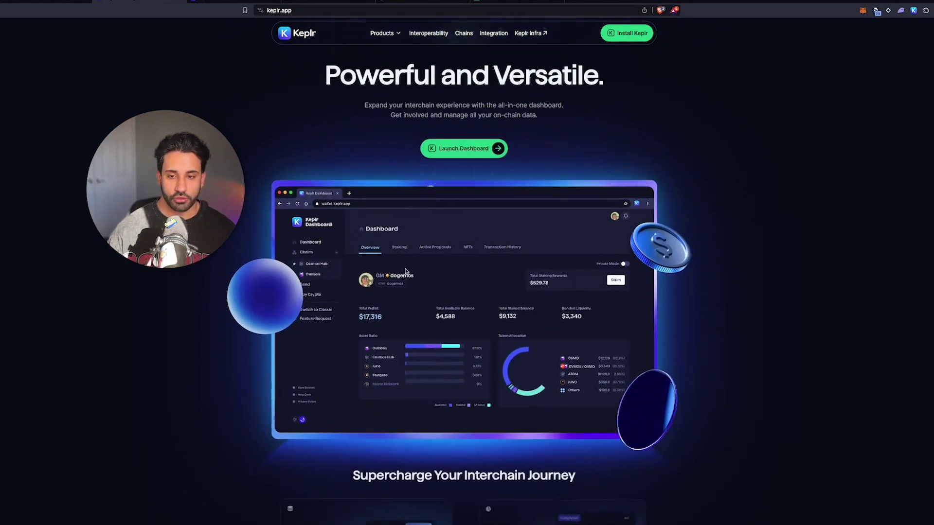
{"action": "scroll", "coordinate": [402, 243], "scroll_direction": "up", "scroll_amount": 2}
{"action": "scroll", "coordinate": [402, 243], "scroll_direction": "down", "scroll_amount": 1}
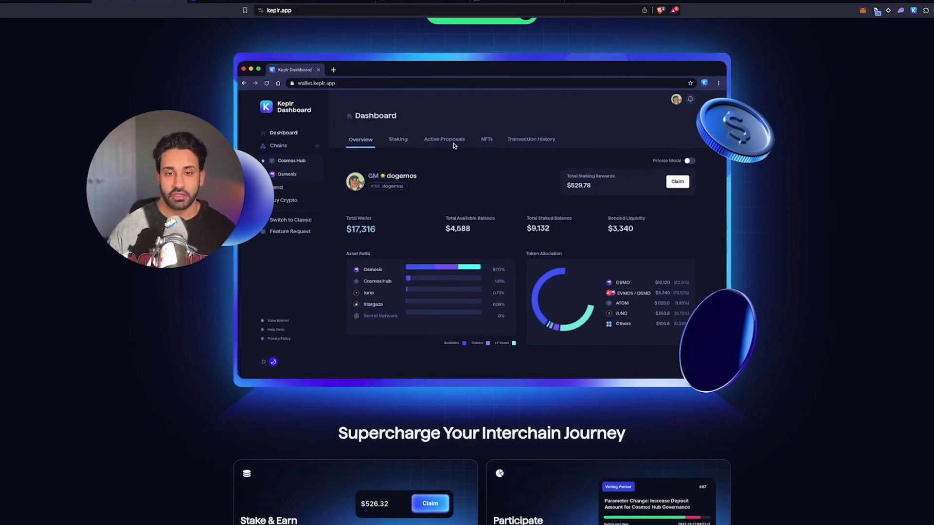
Step: Zoom the Keplr Dashboard token overview in, then reset it to normal size
{"action": "scroll", "coordinate": [490, 188], "scroll_direction": "up", "scroll_amount": 10}
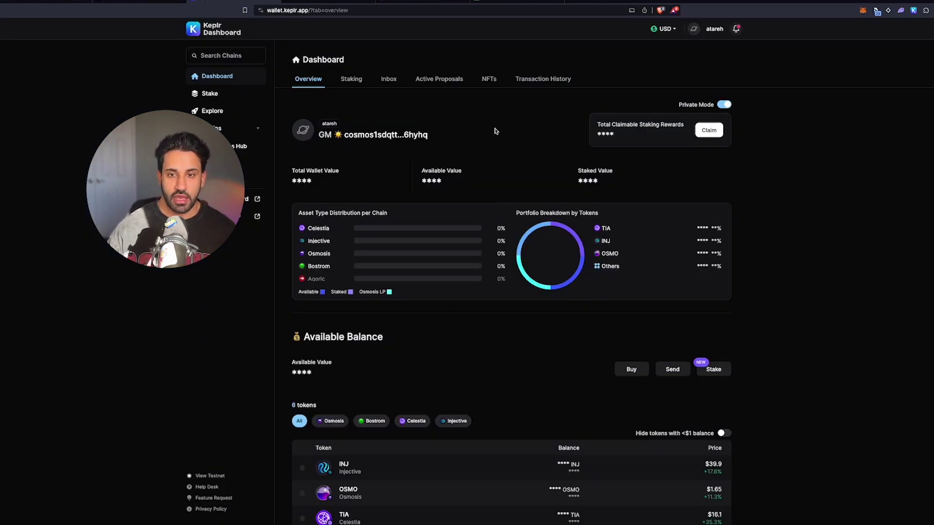
{"action": "scroll", "coordinate": [476, 133], "scroll_direction": "down", "scroll_amount": 1}
{"action": "key", "text": "super+equal"}
{"action": "key", "text": "super+equal"}
{"action": "key", "text": "super+equal"}
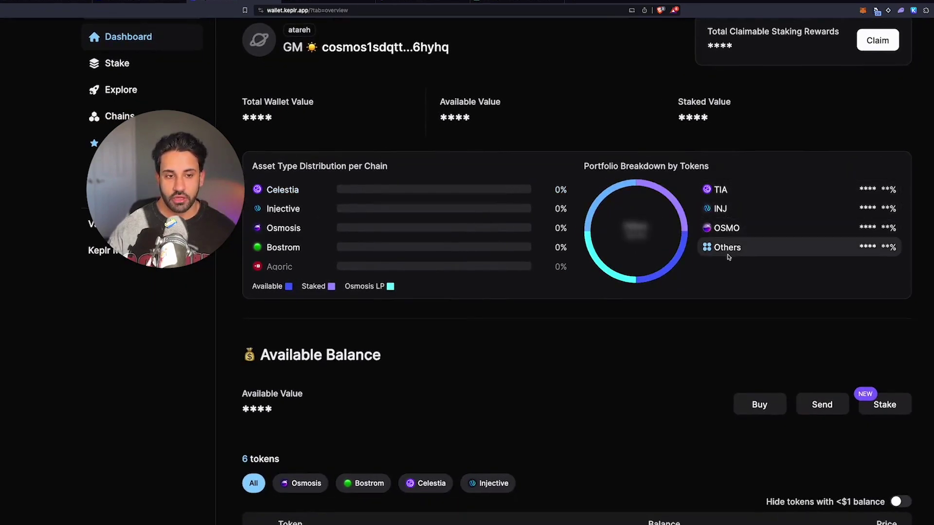
{"action": "key", "text": "super+0"}
{"action": "scroll", "coordinate": [520, 292], "scroll_direction": "up", "scroll_amount": 2}
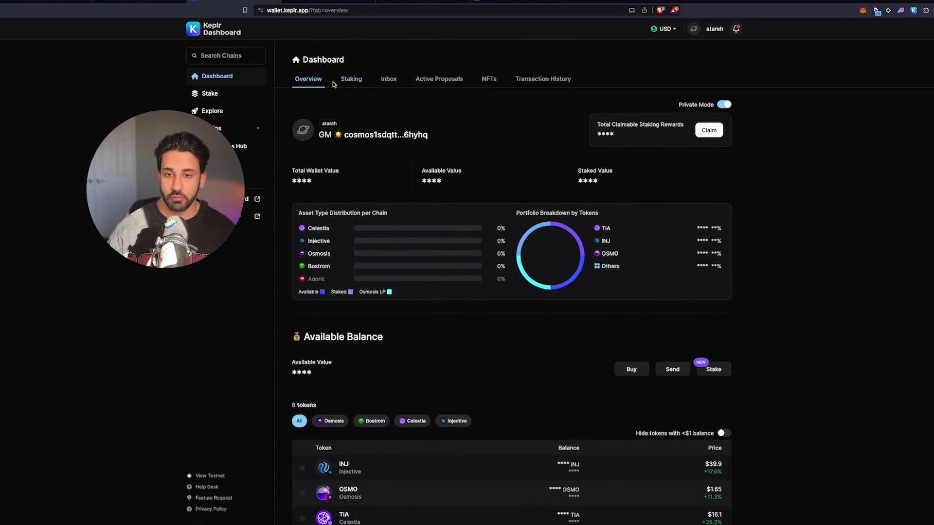
Step: Return to the ChatGPT step list and enlarge its text two levels
{"action": "left_click", "coordinate": [530, 2]}
{"action": "key", "text": "ctrl+plus"}
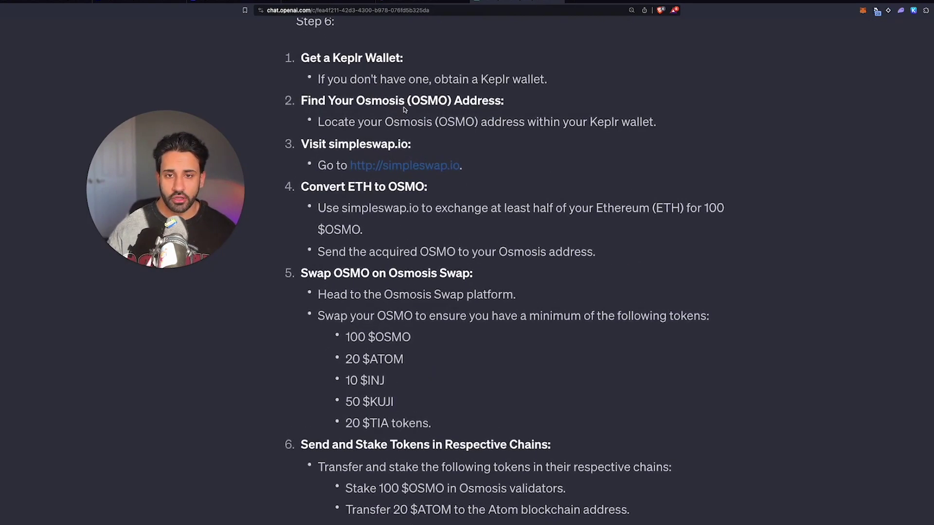
{"action": "key", "text": "ctrl+plus"}
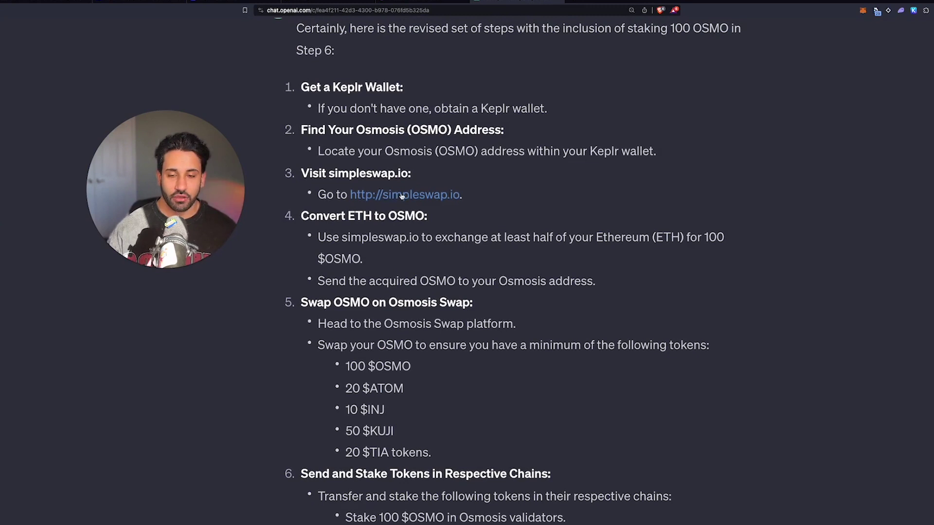
Step: Open simpleswap.io and set up an exchange sending 0.5 ETH to receive OSMO
{"action": "left_click", "coordinate": [438, 196]}
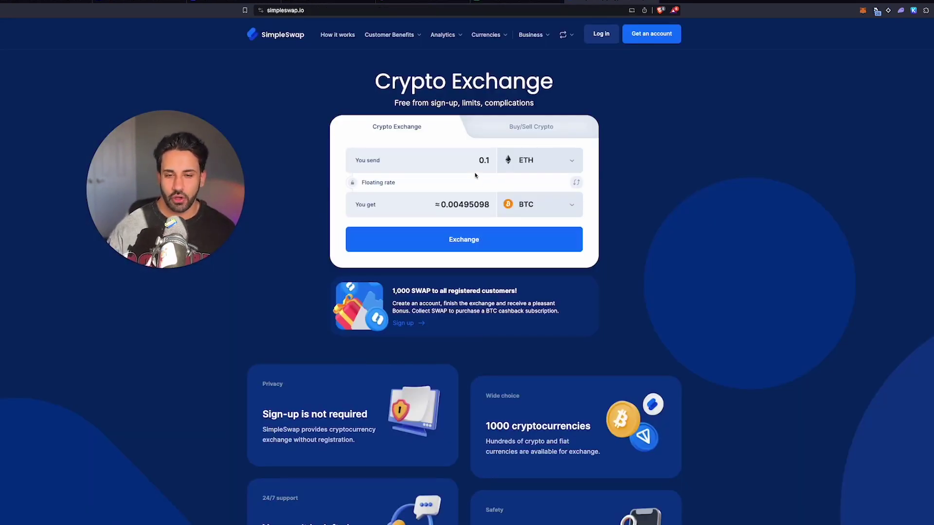
{"action": "left_click", "coordinate": [485, 157]}
{"action": "key", "text": "BackSpace"}
{"action": "type", "text": "5"}
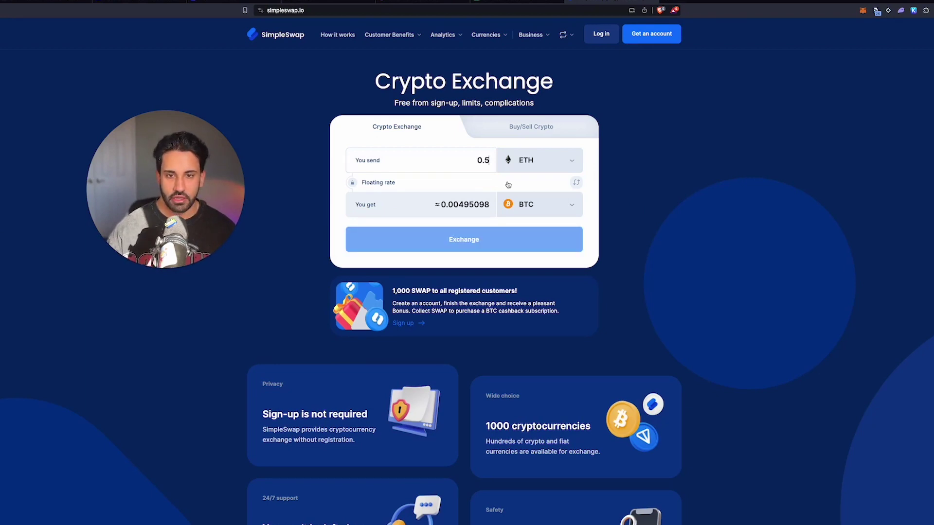
{"action": "left_click", "coordinate": [543, 209]}
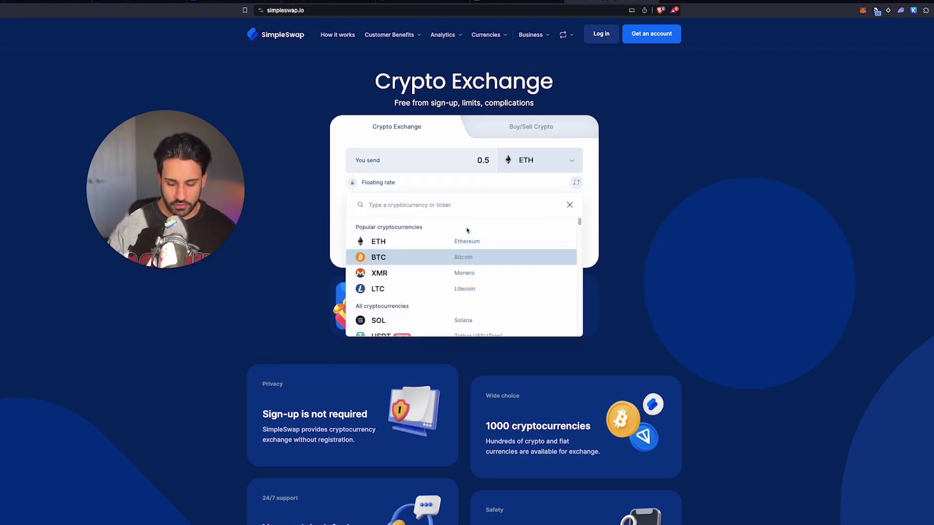
{"action": "type", "text": "osmo"}
{"action": "left_click", "coordinate": [458, 243]}
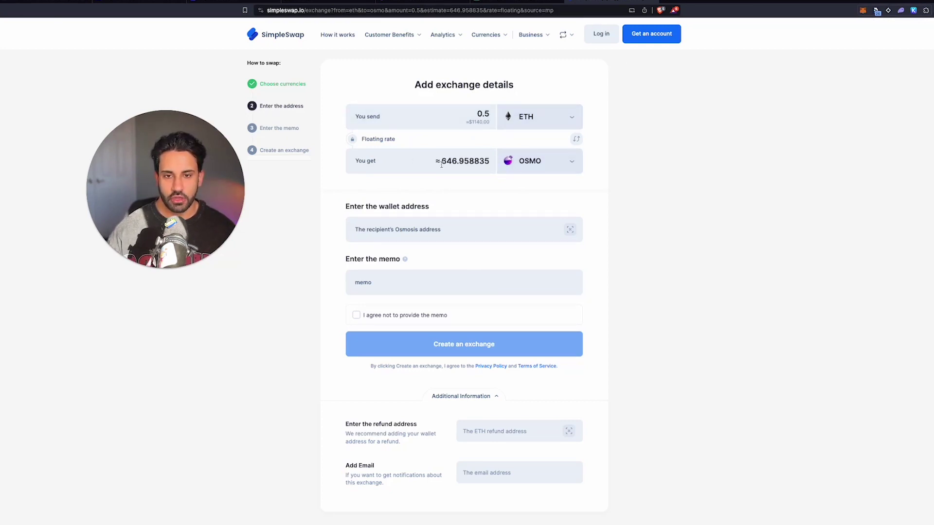
Step: Copy the Osmosis wallet address from the Keplr extension's chain address list
{"action": "left_click", "coordinate": [913, 11]}
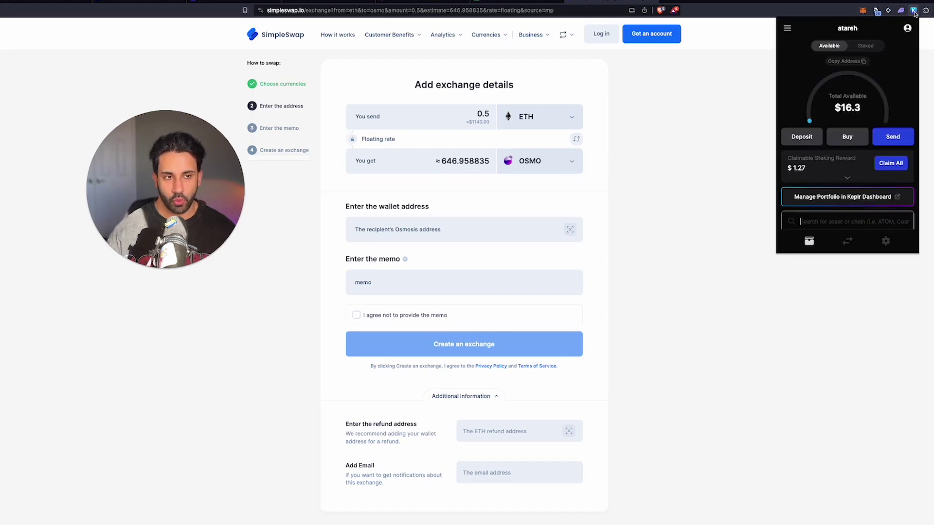
{"action": "left_click", "coordinate": [845, 61]}
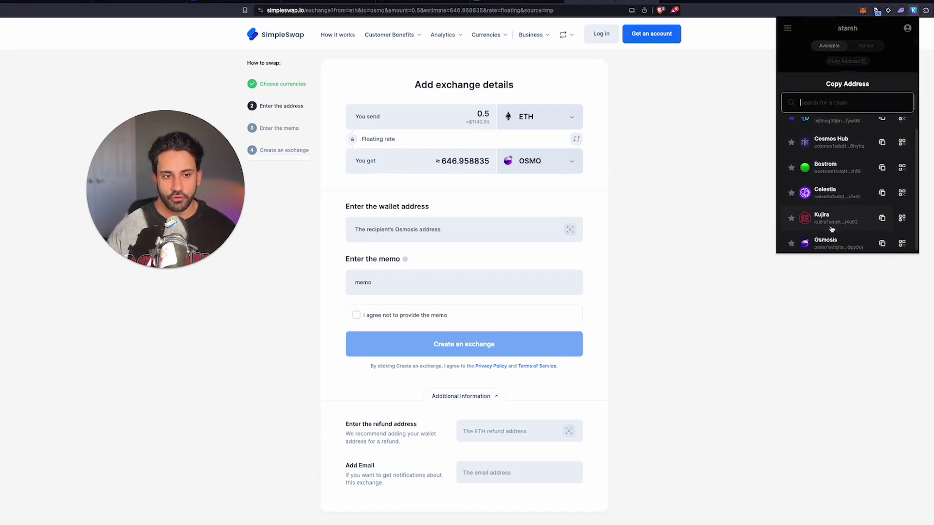
{"action": "scroll", "coordinate": [831, 228], "scroll_direction": "down", "scroll_amount": 1}
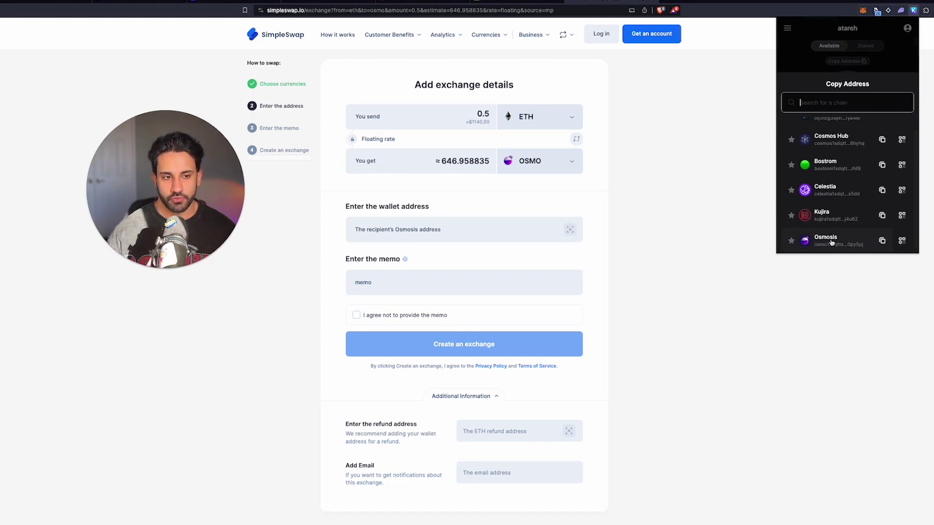
{"action": "left_click", "coordinate": [881, 241]}
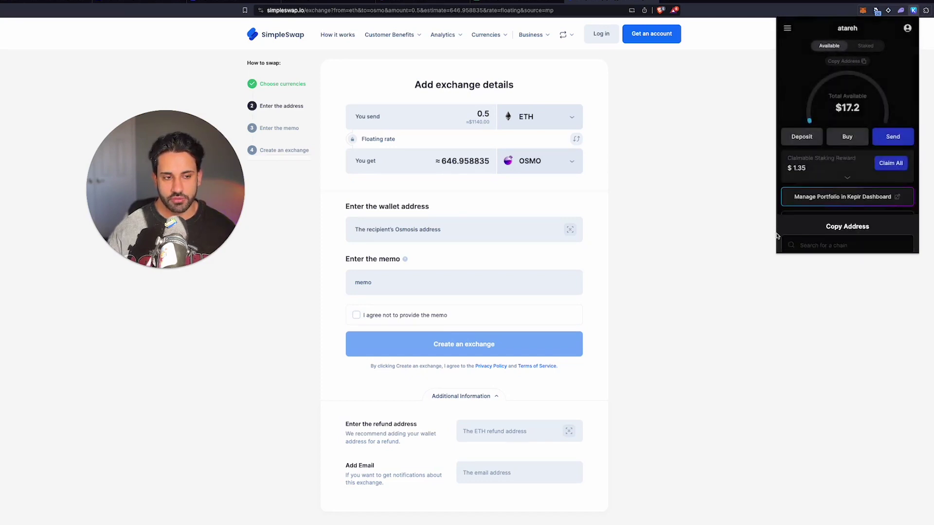
{"action": "left_click", "coordinate": [707, 209]}
Step: Paste the Osmosis address as recipient and tick the no-memo agreement
{"action": "left_click", "coordinate": [435, 227]}
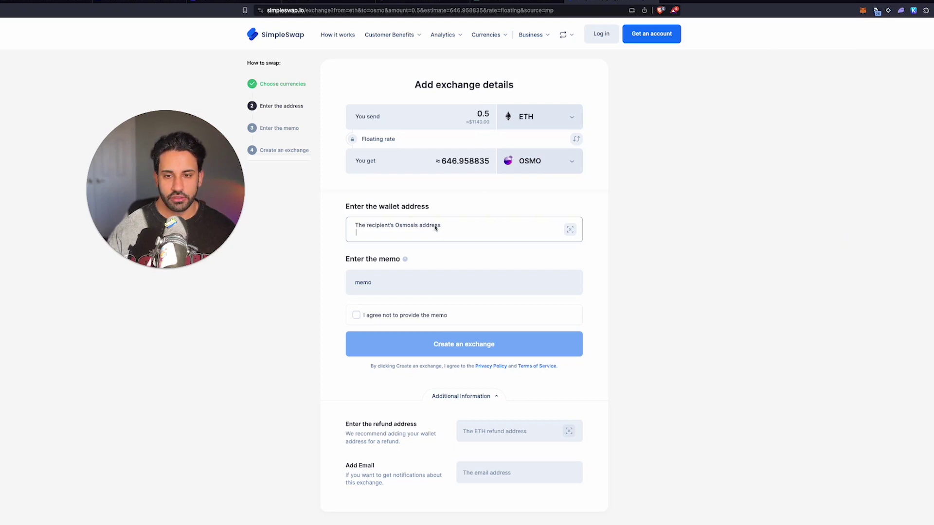
{"action": "key", "text": "ctrl+v"}
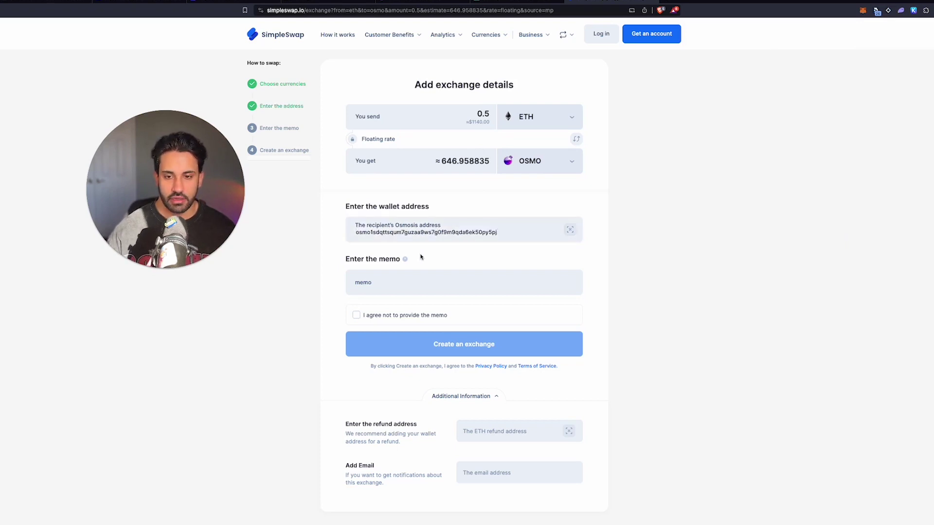
{"action": "left_click", "coordinate": [383, 318]}
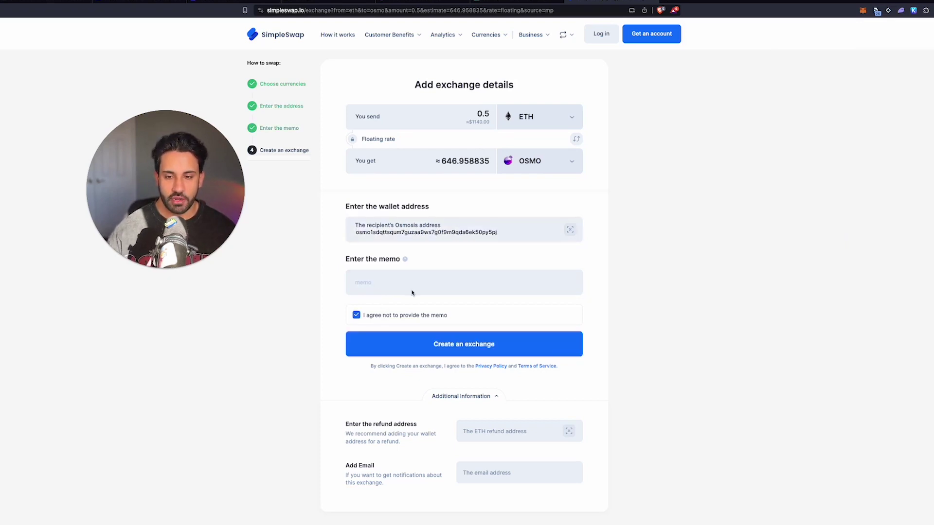
{"action": "scroll", "coordinate": [412, 292], "scroll_direction": "down", "scroll_amount": 3}
{"action": "scroll", "coordinate": [434, 299], "scroll_direction": "up", "scroll_amount": 3}
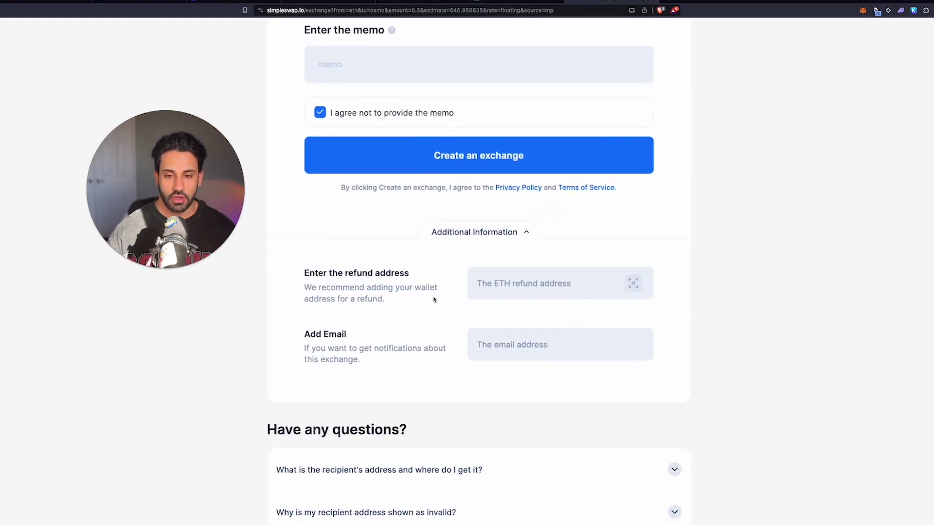
{"action": "scroll", "coordinate": [434, 299], "scroll_direction": "down", "scroll_amount": 2}
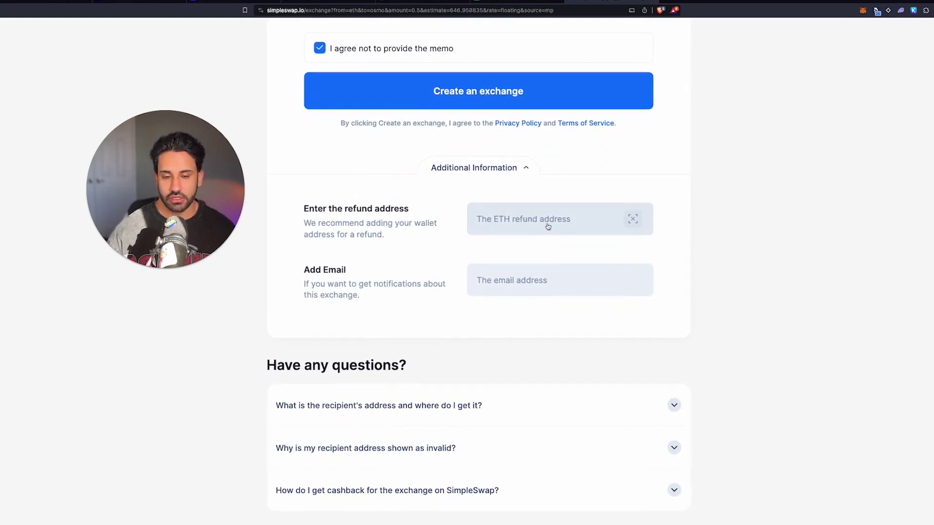
{"action": "scroll", "coordinate": [542, 227], "scroll_direction": "up", "scroll_amount": 1}
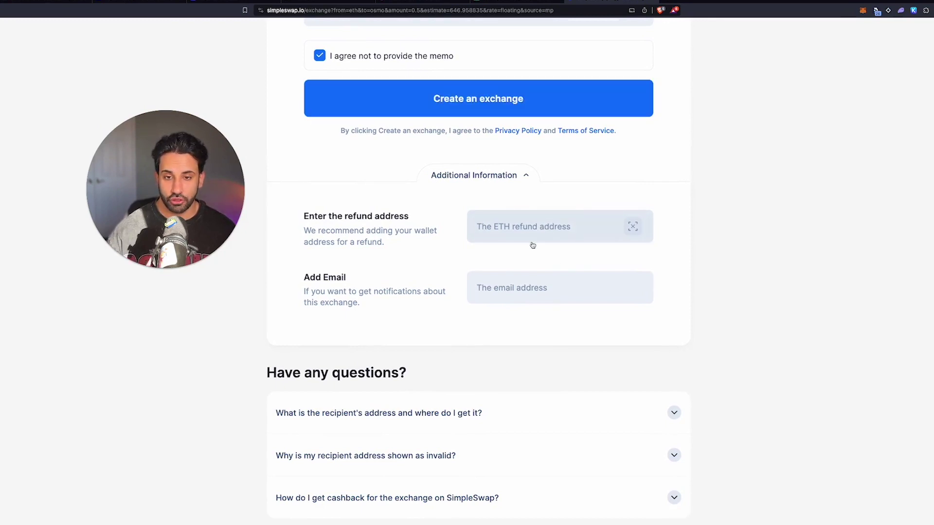
Step: Create the exchange, copy the ETH deposit address, and check the expected 647.01593 OSMO
{"action": "left_click", "coordinate": [464, 111]}
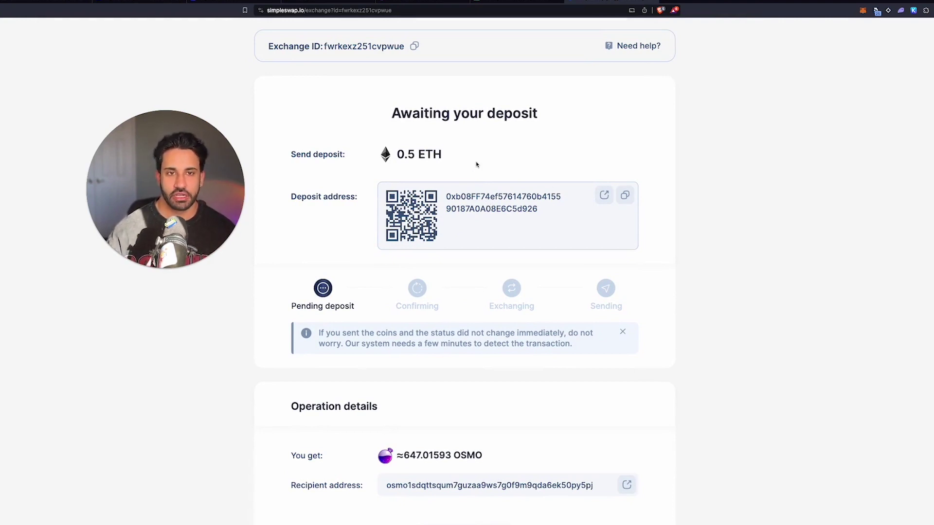
{"action": "left_click", "coordinate": [626, 197]}
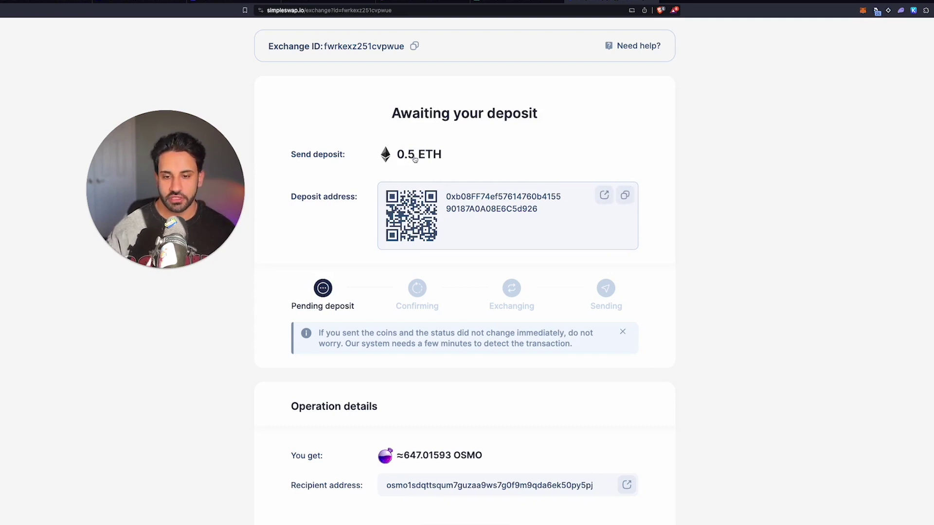
{"action": "scroll", "coordinate": [414, 159], "scroll_direction": "down", "scroll_amount": 3}
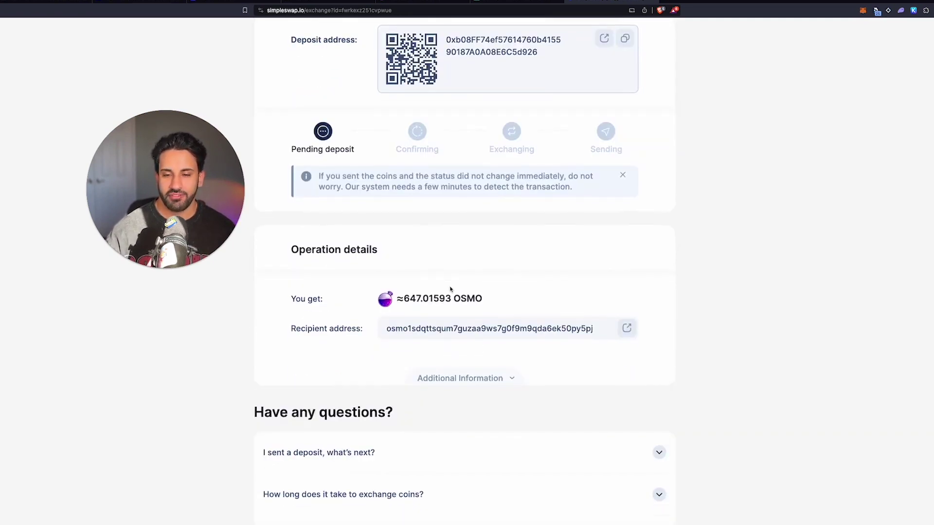
{"action": "left_click_drag", "start_coordinate": [405, 296], "coordinate": [480, 298]}
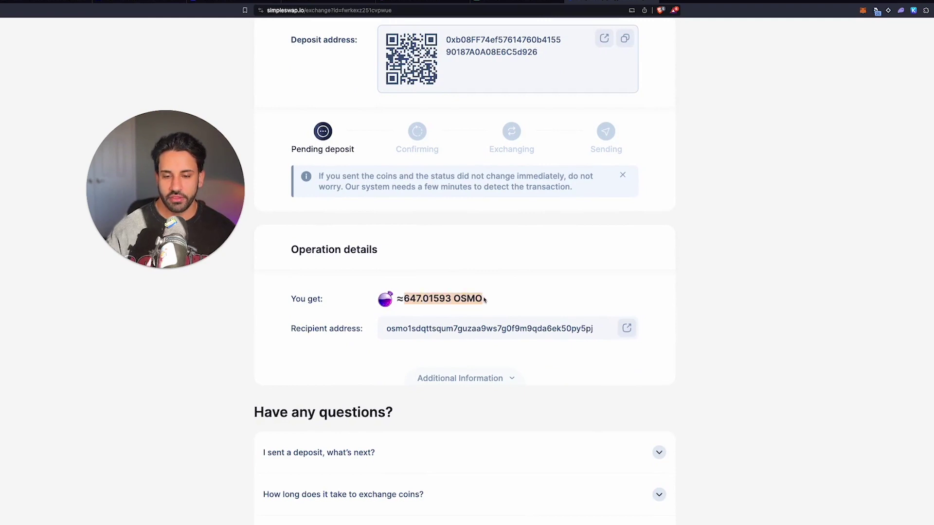
{"action": "left_click", "coordinate": [465, 299]}
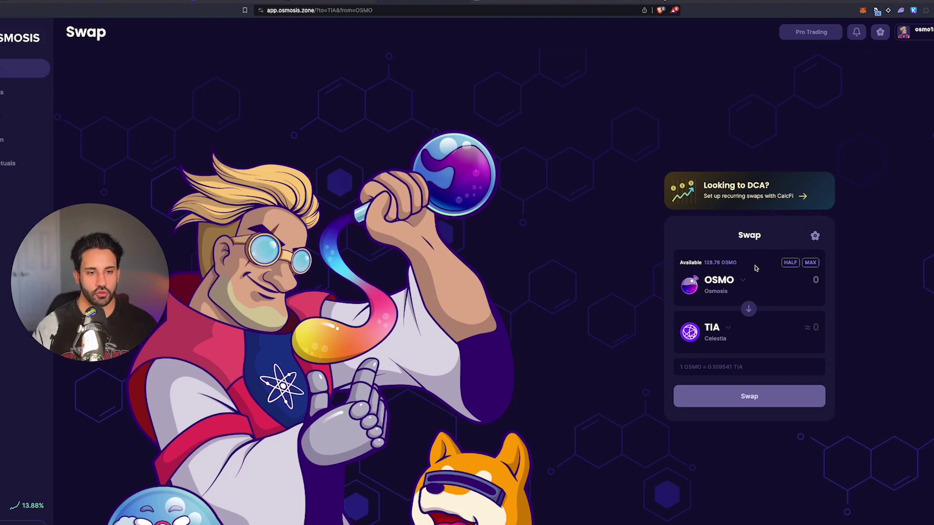
Step: Swap OSMO for ATOM on Cosmos Hub, sized to receive about 20 ATOM
{"action": "left_click", "coordinate": [726, 330]}
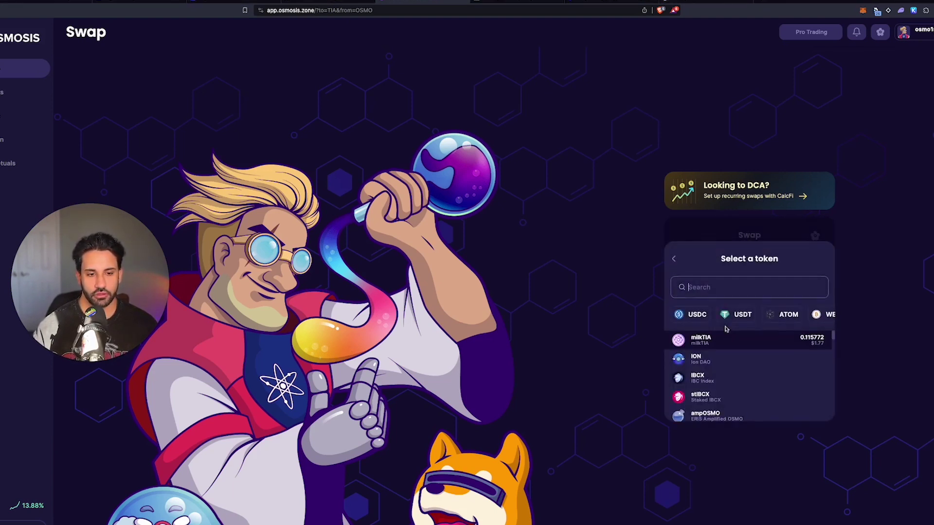
{"action": "left_click", "coordinate": [719, 285]}
{"action": "type", "text": "atom"}
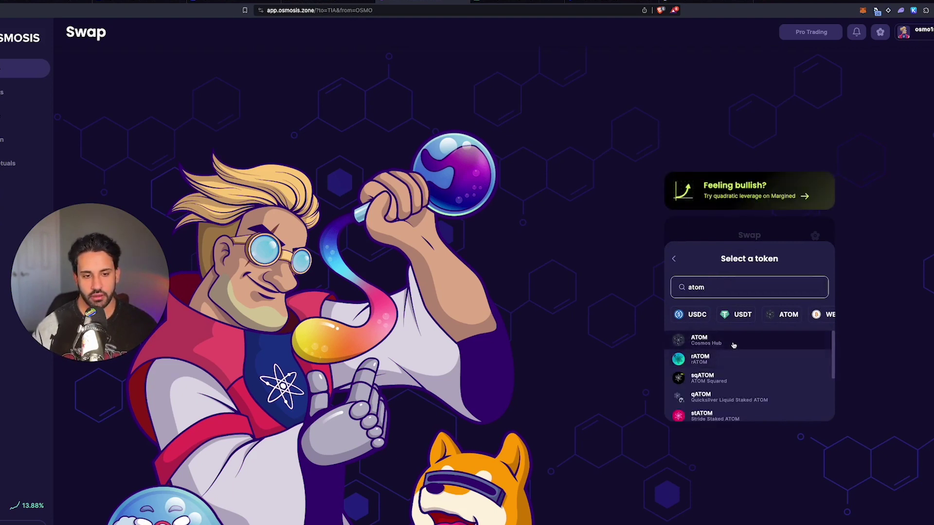
{"action": "left_click", "coordinate": [720, 340]}
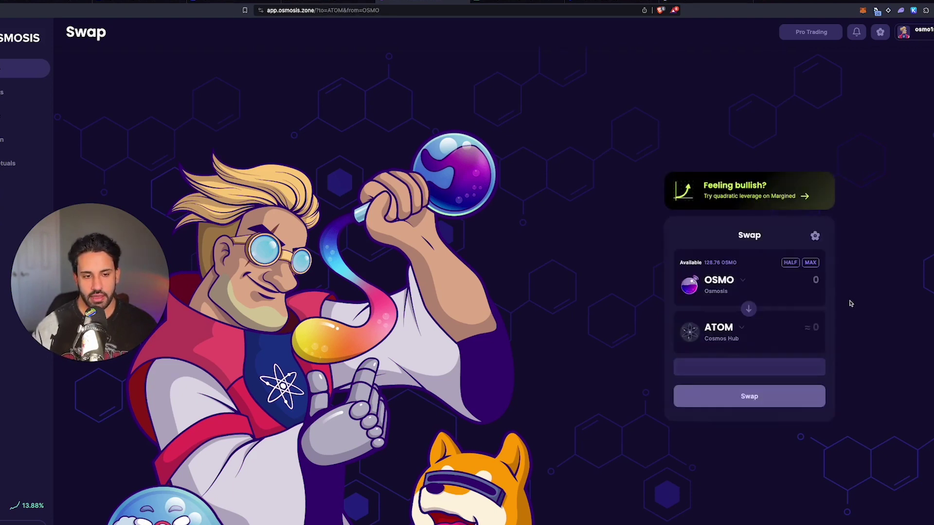
{"action": "left_click", "coordinate": [749, 309]}
{"action": "type", "text": "20"}
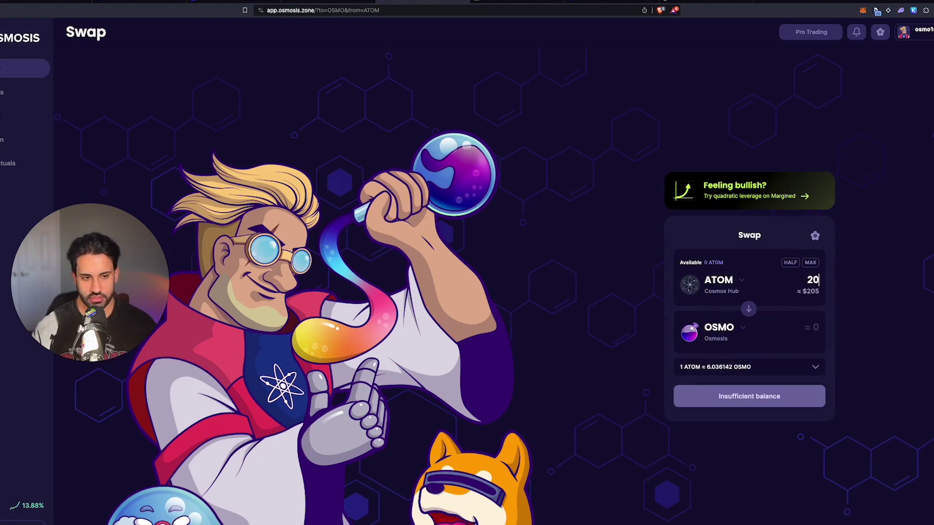
{"action": "left_click", "coordinate": [747, 312]}
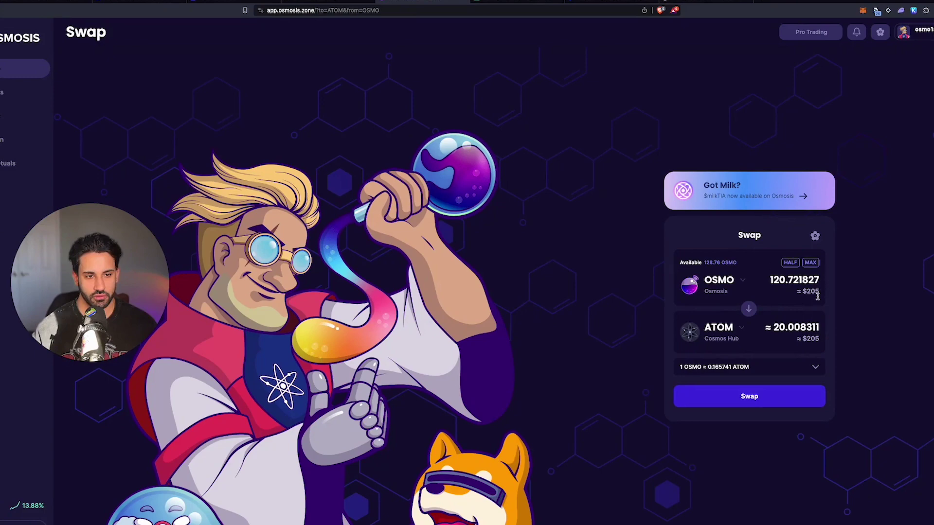
{"action": "left_click", "coordinate": [760, 396]}
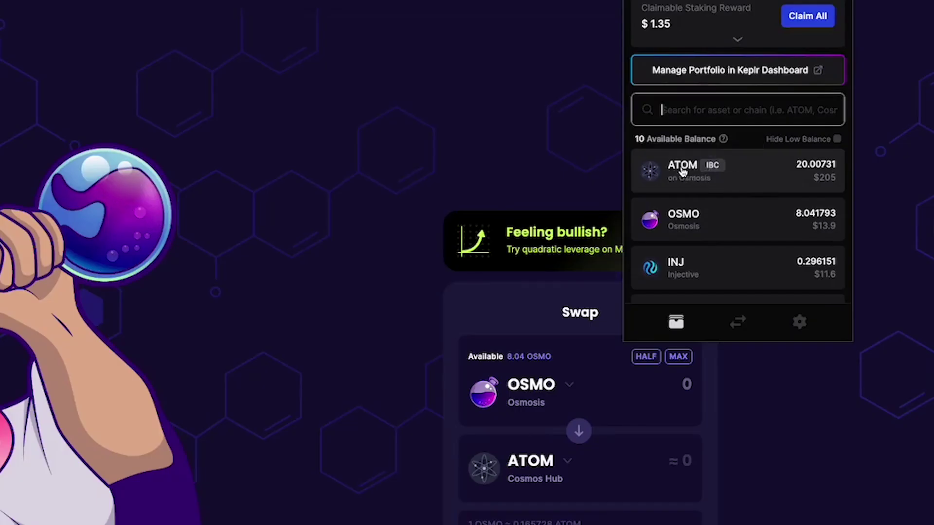
Step: Open the IBC send form for ATOM on Osmosis, then back out to balances
{"action": "mouse_move", "coordinate": [712, 169]}
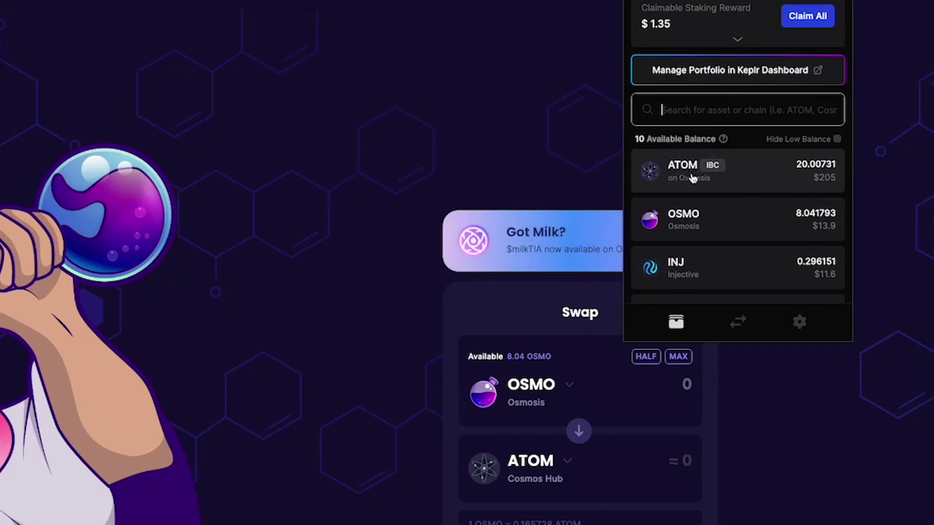
{"action": "left_click", "coordinate": [747, 181]}
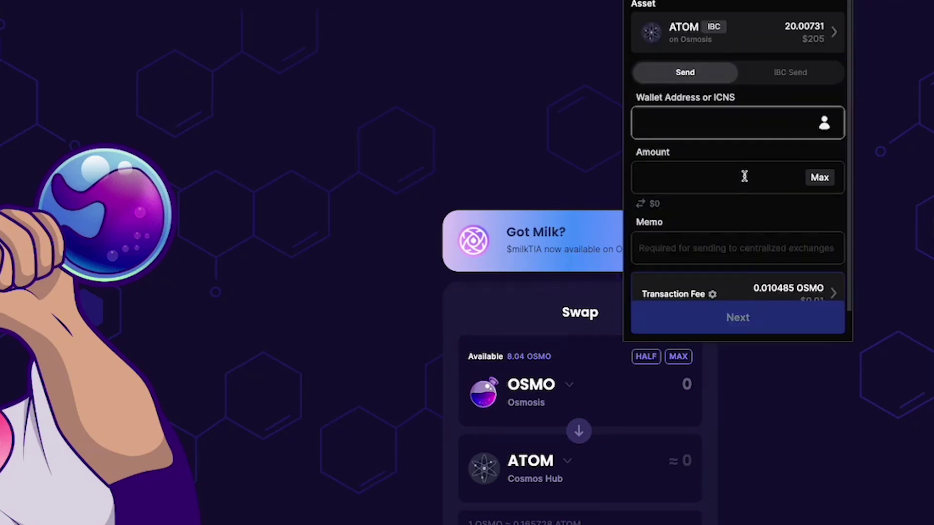
{"action": "left_click", "coordinate": [779, 71]}
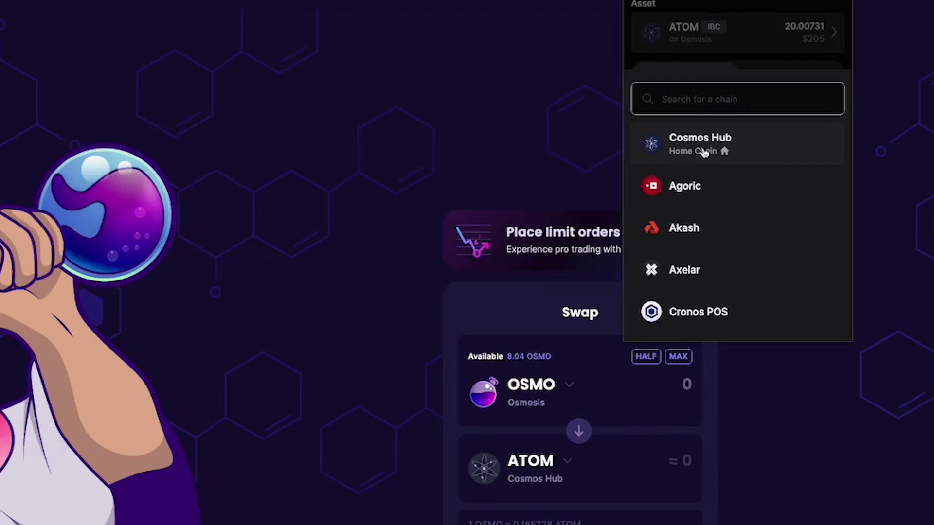
{"action": "left_click", "coordinate": [704, 152]}
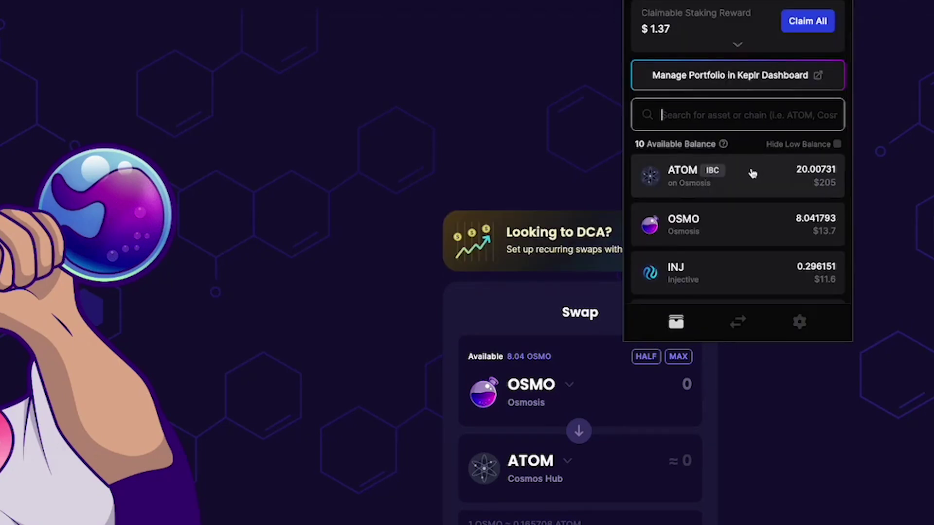
Step: IBC-send the maximum 20.00731 ATOM from Osmosis to Cosmos Hub and approve
{"action": "left_click", "coordinate": [752, 173]}
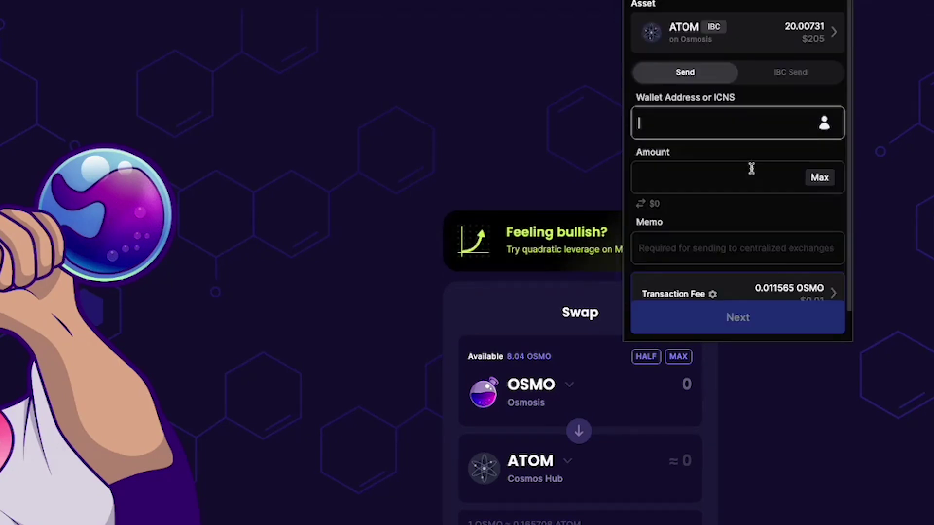
{"action": "left_click", "coordinate": [787, 78]}
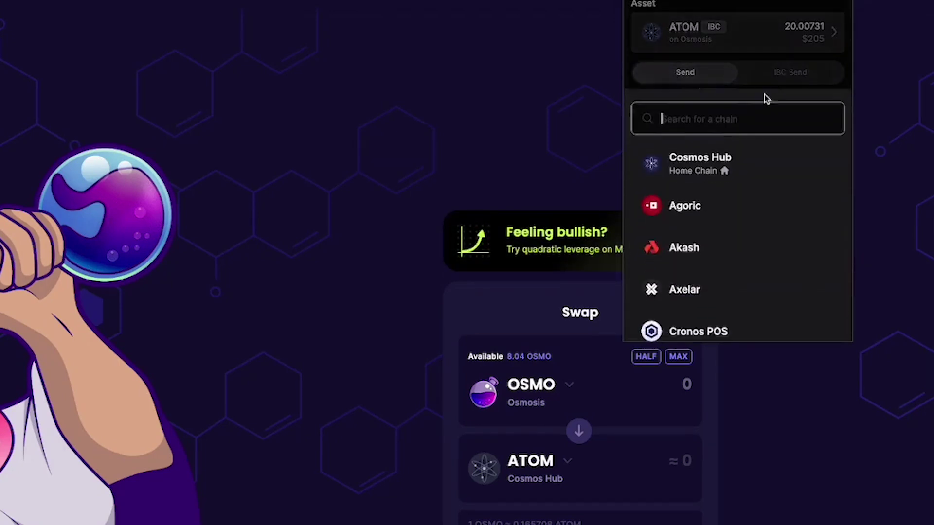
{"action": "left_click", "coordinate": [684, 151]}
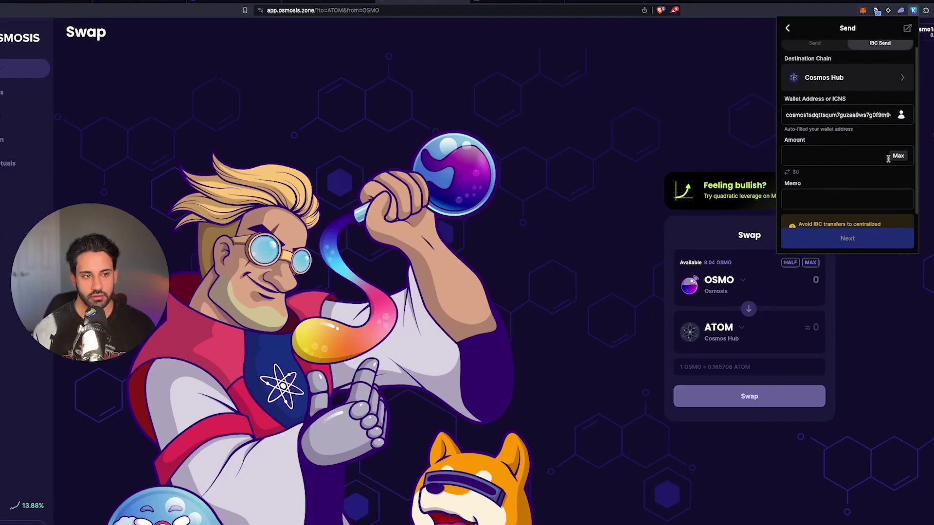
{"action": "left_click", "coordinate": [897, 156]}
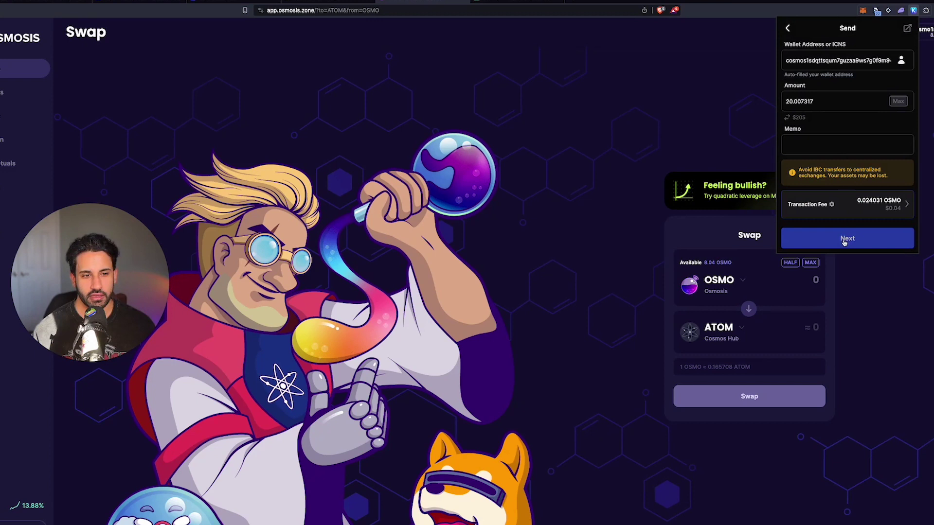
{"action": "left_click", "coordinate": [844, 243]}
{"action": "left_click", "coordinate": [848, 240]}
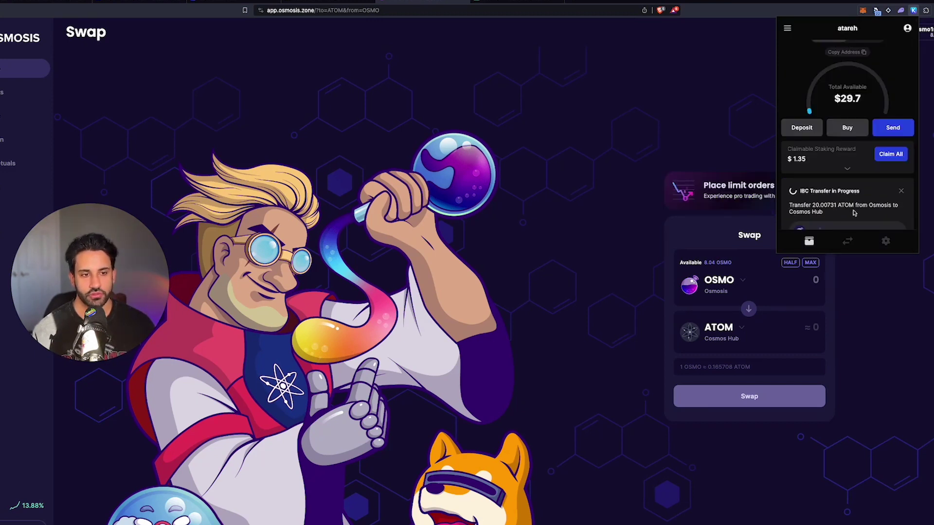
Step: Check the wallet after the transfer and close the Keplr popup
{"action": "scroll", "coordinate": [850, 204], "scroll_direction": "down", "scroll_amount": 1}
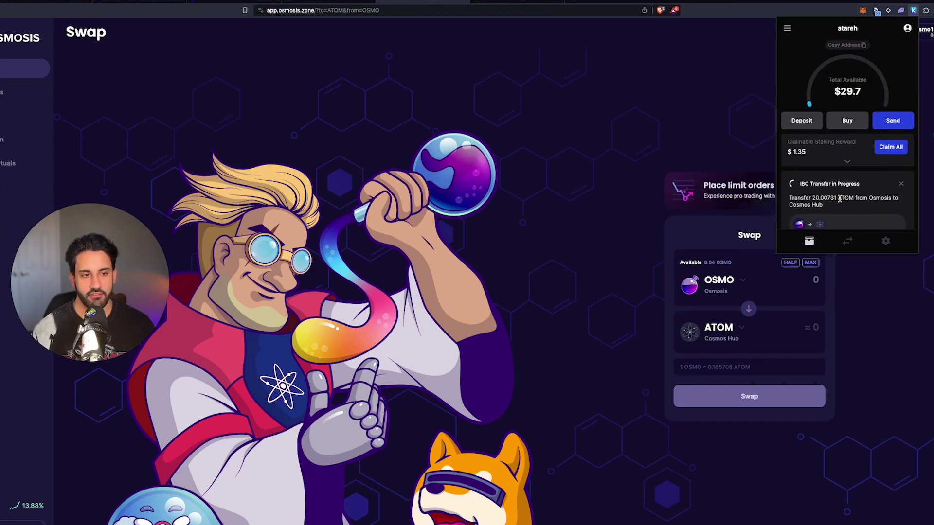
{"action": "scroll", "coordinate": [846, 197], "scroll_direction": "down", "scroll_amount": 5}
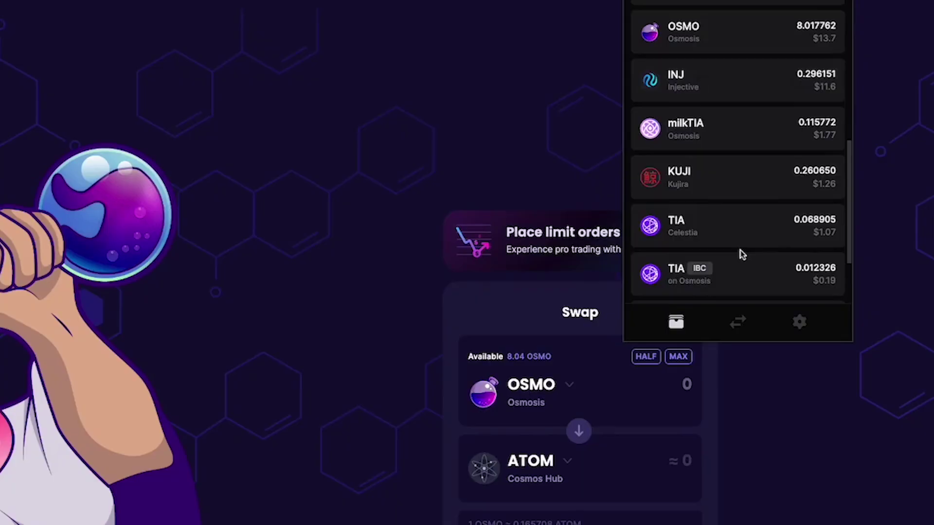
{"action": "scroll", "coordinate": [848, 199], "scroll_direction": "up", "scroll_amount": 3}
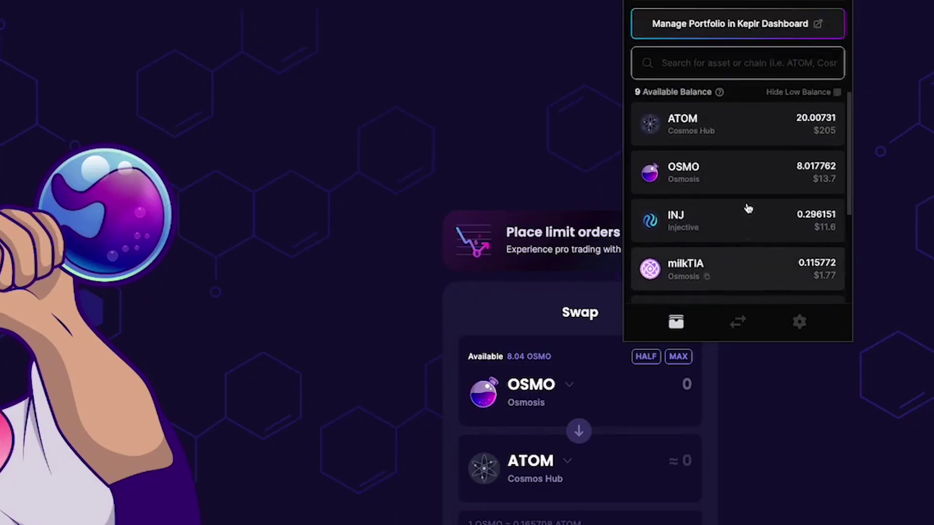
{"action": "scroll", "coordinate": [748, 208], "scroll_direction": "up", "scroll_amount": 2}
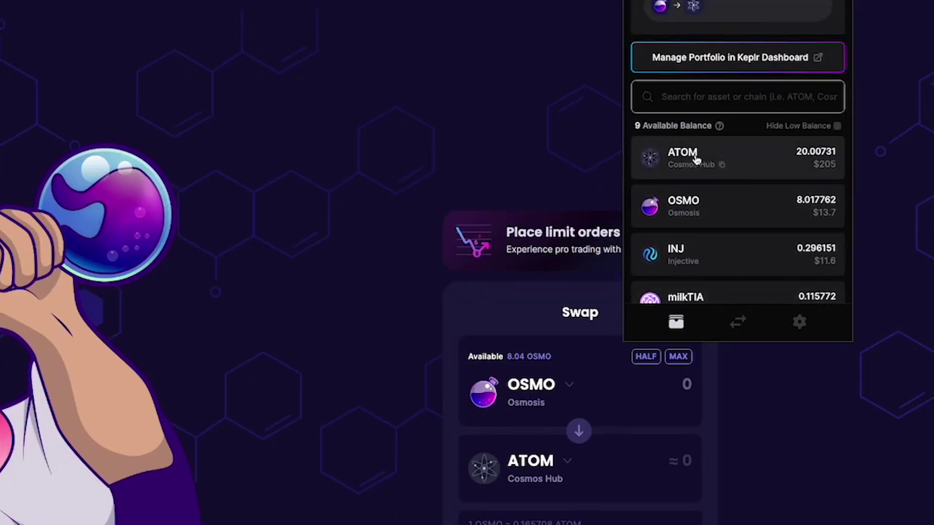
{"action": "left_click", "coordinate": [141, 181]}
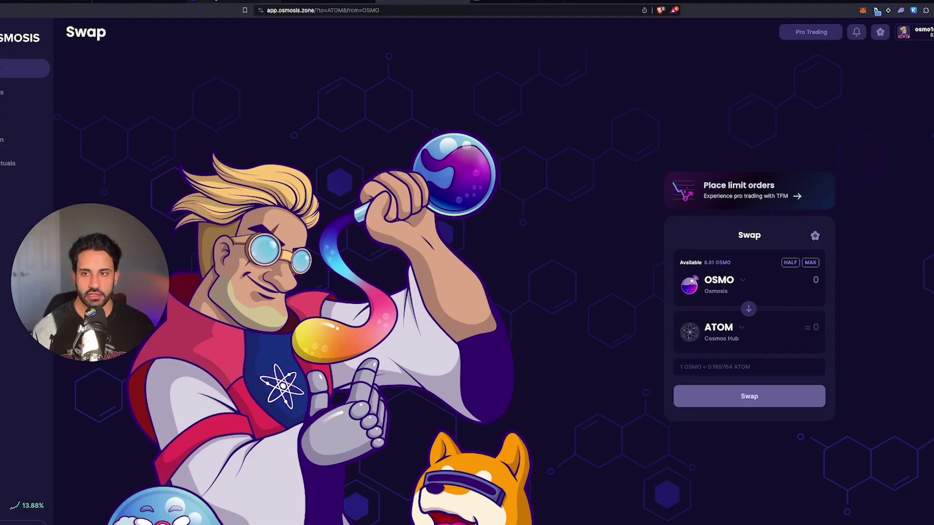
Step: In Keplr Dashboard open Cosmos Hub from Chains and browse its All Validators list
{"action": "left_click", "coordinate": [218, 1]}
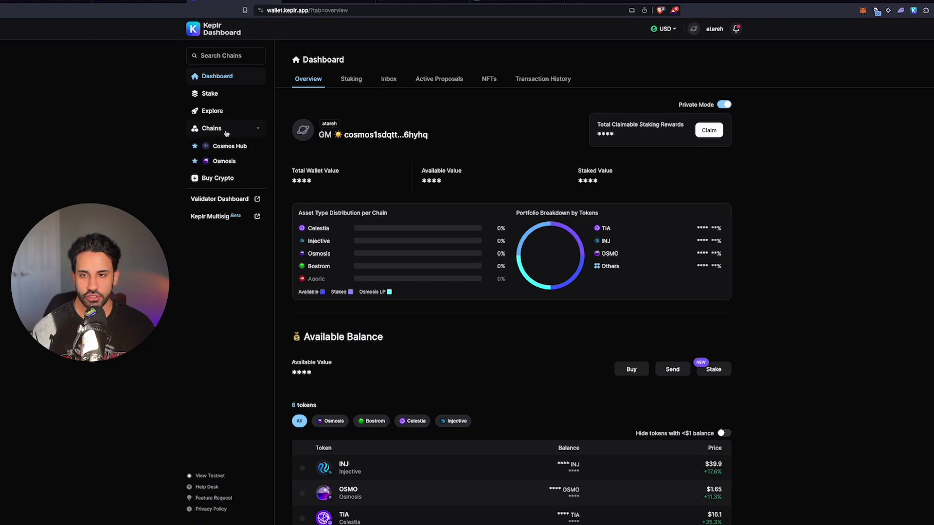
{"action": "left_click", "coordinate": [211, 128]}
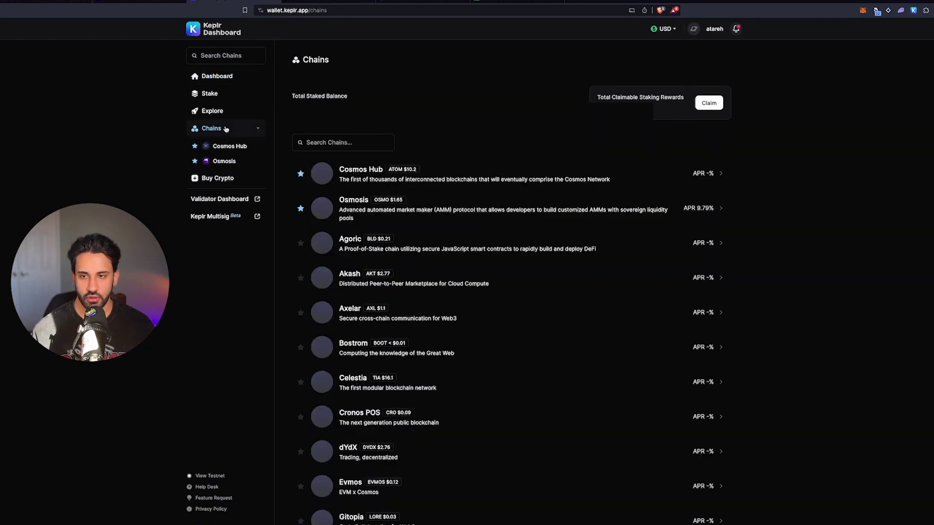
{"action": "left_click", "coordinate": [362, 141]}
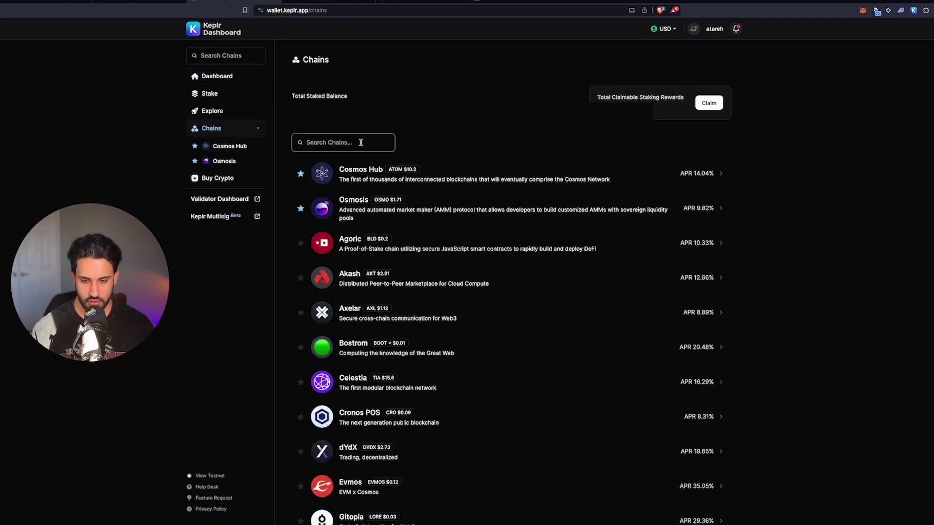
{"action": "left_click", "coordinate": [367, 174]}
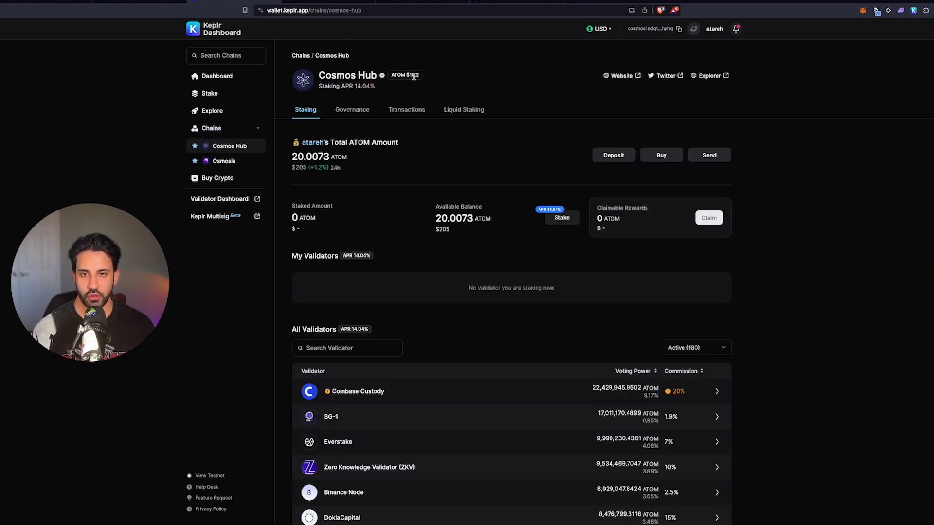
{"action": "scroll", "coordinate": [484, 214], "scroll_direction": "down", "scroll_amount": 3}
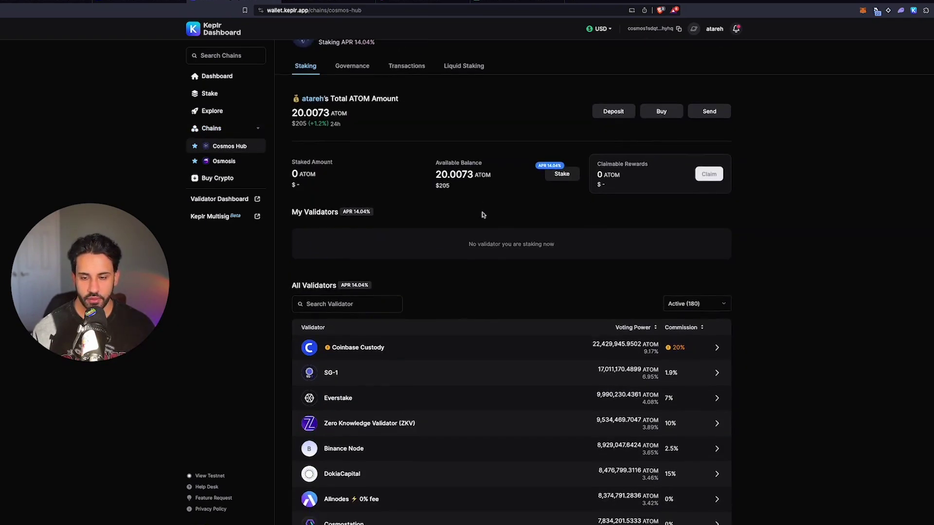
{"action": "scroll", "coordinate": [546, 225], "scroll_direction": "down", "scroll_amount": 1}
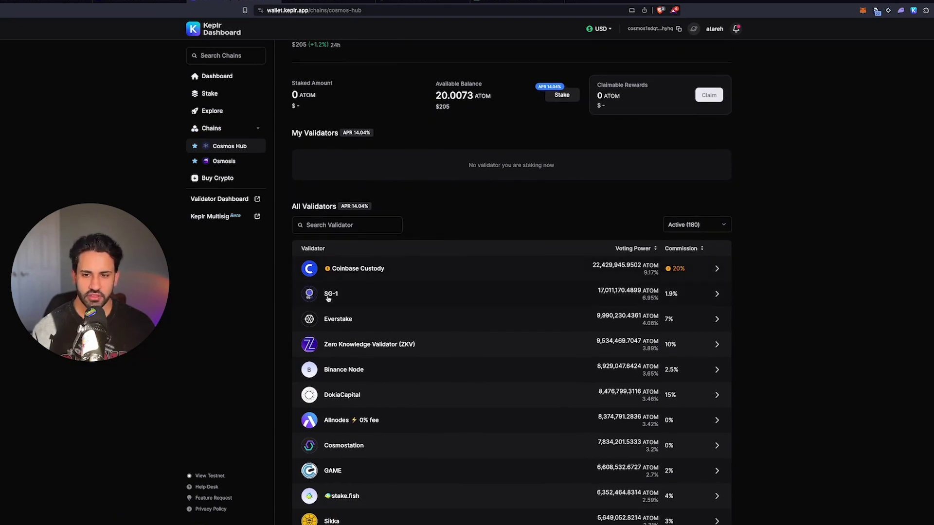
{"action": "scroll", "coordinate": [390, 313], "scroll_direction": "down", "scroll_amount": 1}
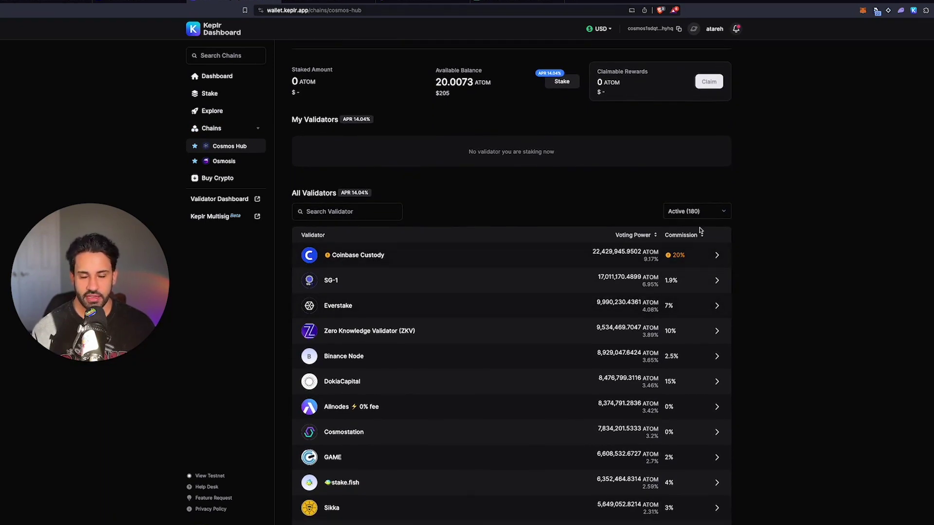
{"action": "scroll", "coordinate": [611, 281], "scroll_direction": "down", "scroll_amount": 2}
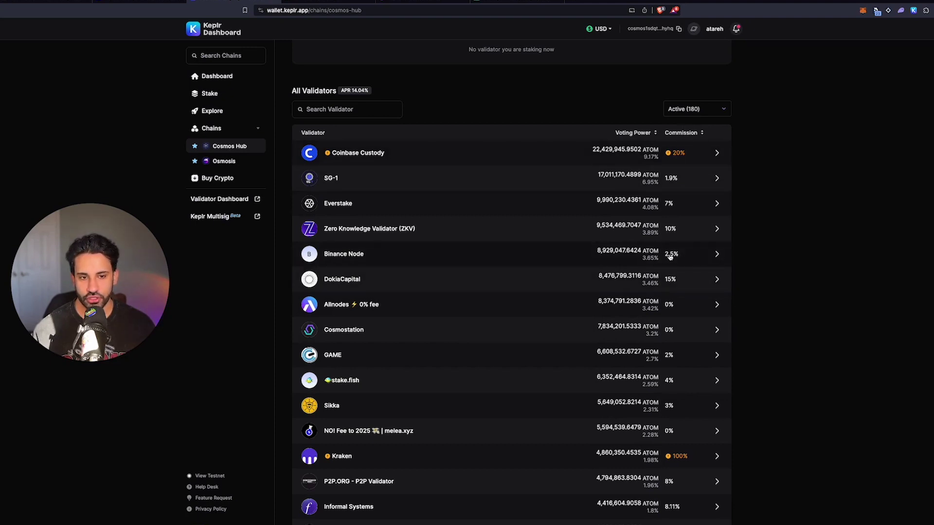
{"action": "scroll", "coordinate": [337, 187], "scroll_direction": "up", "scroll_amount": 1}
Step: Start staking with SG-1, accepting the top-10 validator and 21-day lock warnings
{"action": "left_click", "coordinate": [333, 187]}
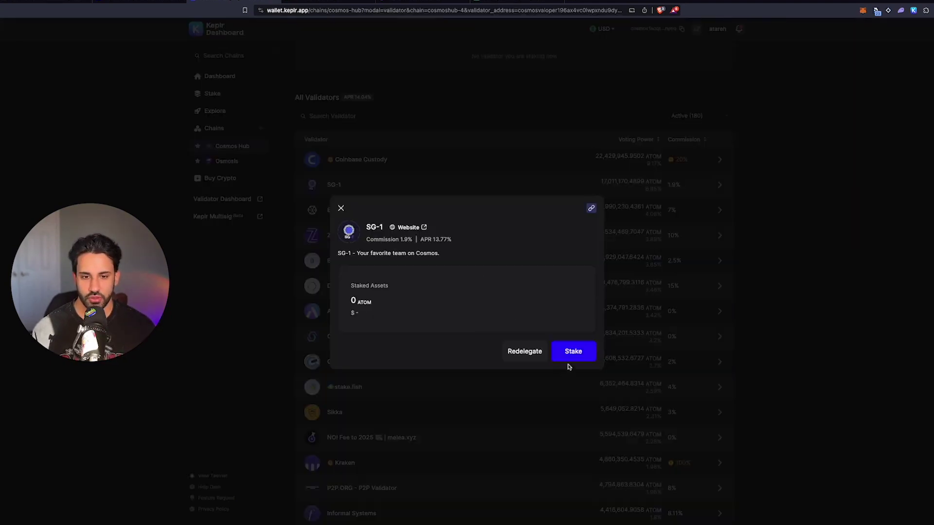
{"action": "left_click", "coordinate": [573, 350]}
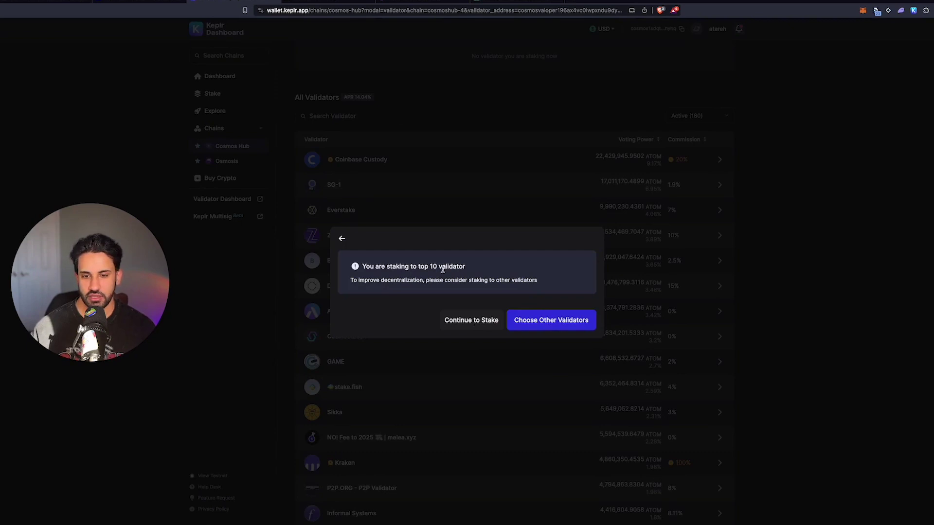
{"action": "left_click_drag", "start_coordinate": [451, 262], "coordinate": [492, 278]}
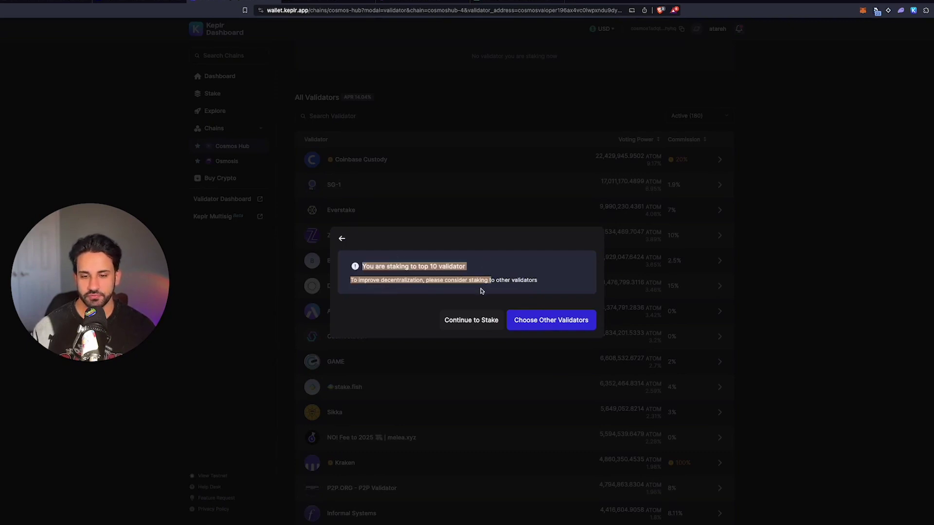
{"action": "left_click", "coordinate": [479, 290]}
{"action": "left_click", "coordinate": [476, 316]}
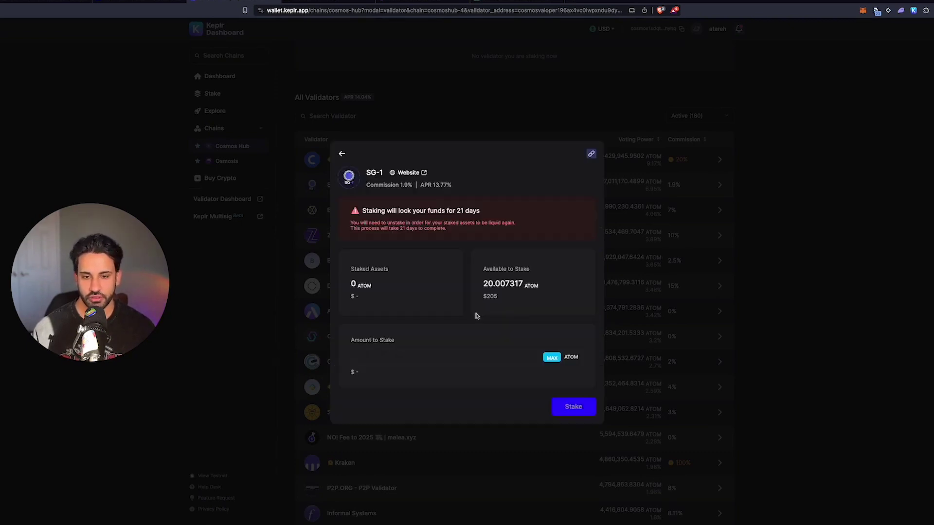
{"action": "left_click_drag", "start_coordinate": [364, 211], "coordinate": [462, 236]}
{"action": "left_click", "coordinate": [466, 241]}
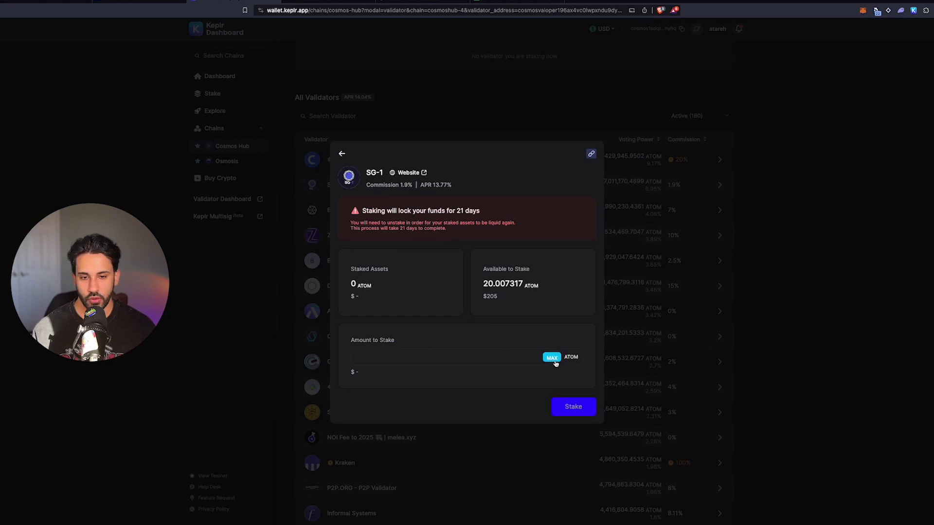
Step: Stake 20 ATOM with SG-1 and approve the delegation in Keplr
{"action": "left_click", "coordinate": [487, 356]}
{"action": "type", "text": "20"}
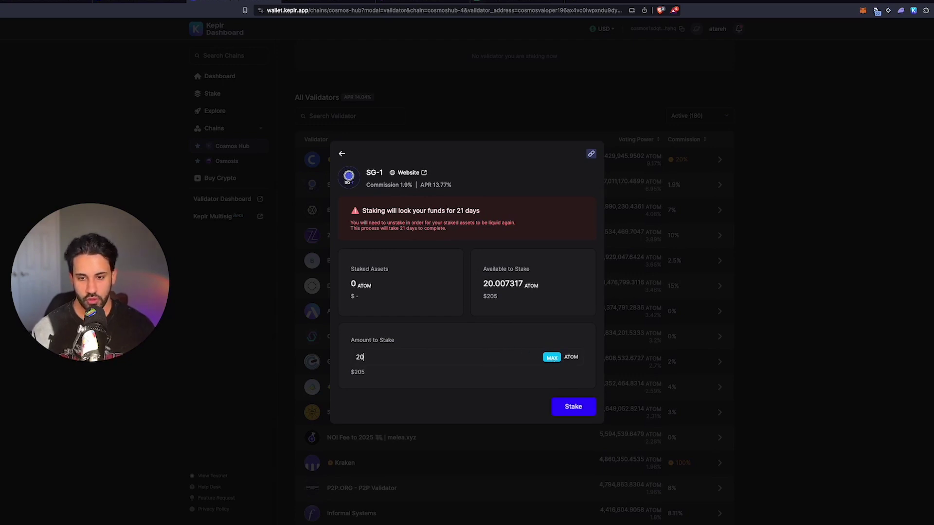
{"action": "left_click", "coordinate": [572, 406]}
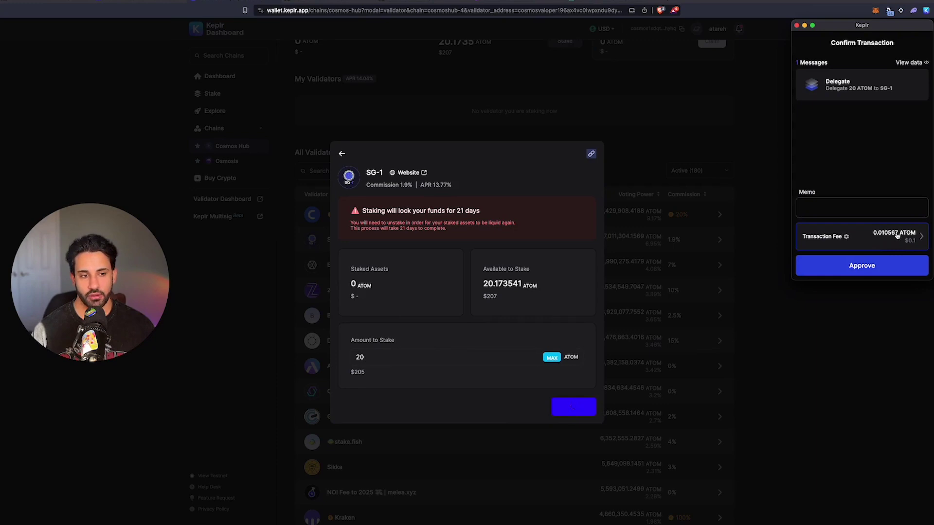
{"action": "left_click", "coordinate": [859, 267]}
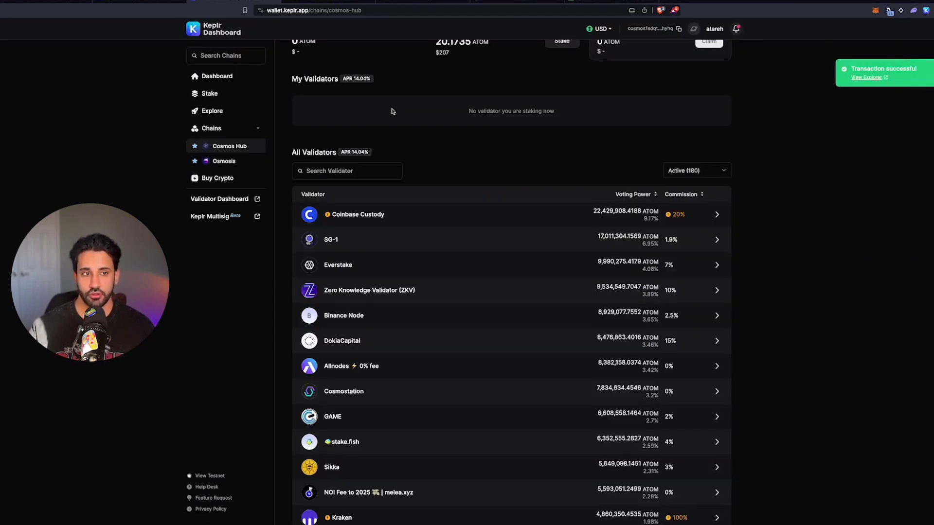
Step: Return to the ChatGPT step list and highlight the 50 $KUJI requirement
{"action": "scroll", "coordinate": [401, 145], "scroll_direction": "up", "scroll_amount": 5}
{"action": "key", "text": "ctrl+Tab"}
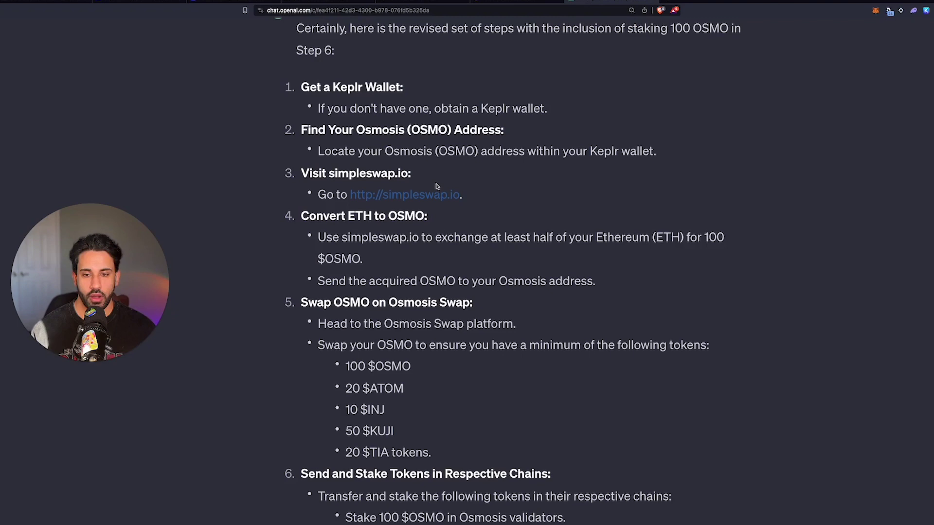
{"action": "scroll", "coordinate": [384, 260], "scroll_direction": "down", "scroll_amount": 3}
{"action": "scroll", "coordinate": [384, 259], "scroll_direction": "down", "scroll_amount": 2}
{"action": "scroll", "coordinate": [383, 302], "scroll_direction": "up", "scroll_amount": 3}
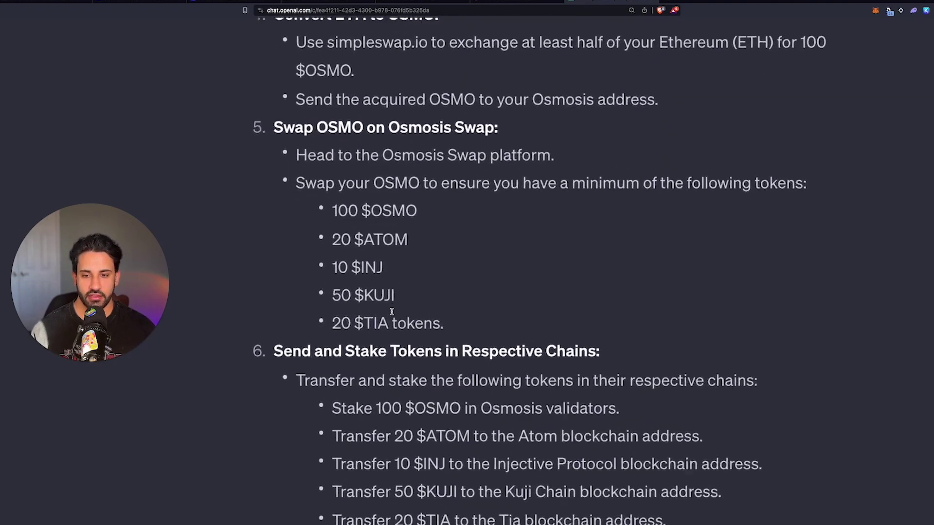
{"action": "left_click_drag", "start_coordinate": [331, 298], "coordinate": [438, 300]}
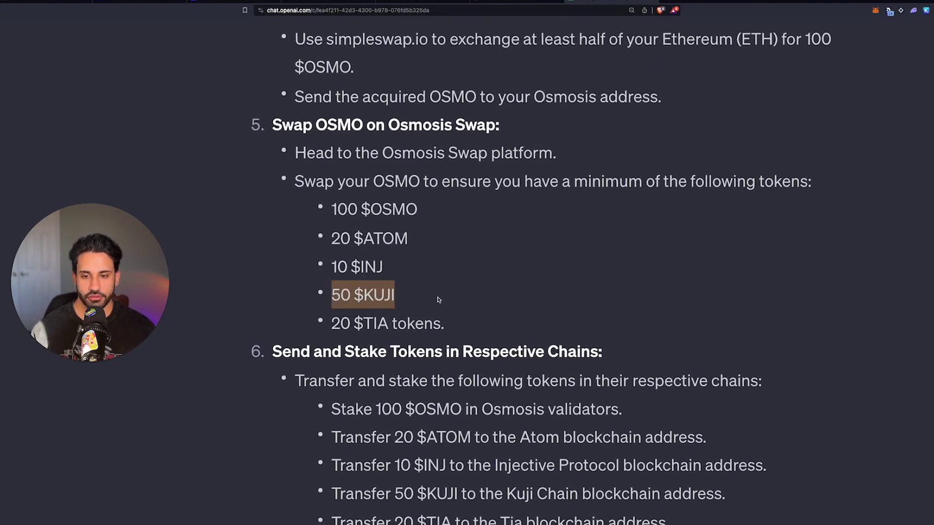
{"action": "scroll", "coordinate": [435, 300], "scroll_direction": "down", "scroll_amount": 3}
Step: Load blue.kujira.network/stake in a new tab and scroll its 75-validator list
{"action": "key", "text": "ctrl+t"}
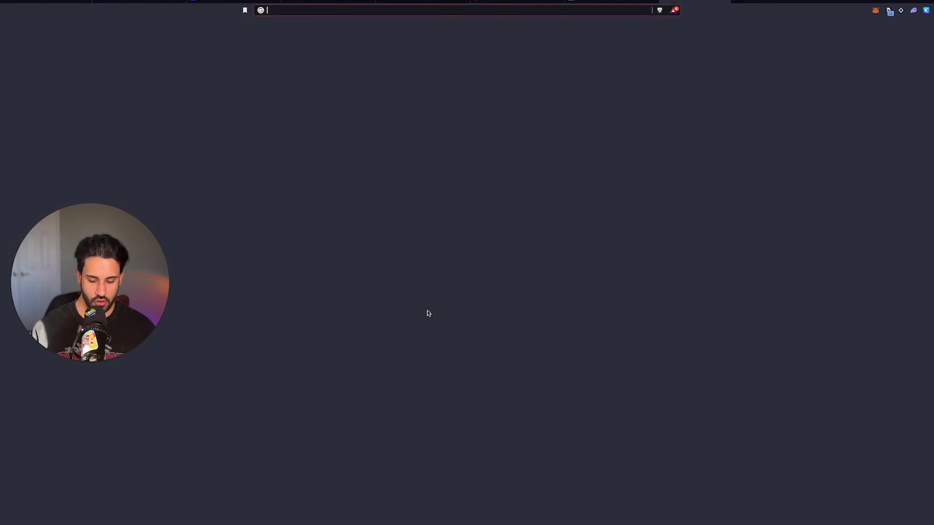
{"action": "type", "text": "ku"}
{"action": "type", "text": "blue.kujira.network/stake"}
{"action": "key", "text": "Return"}
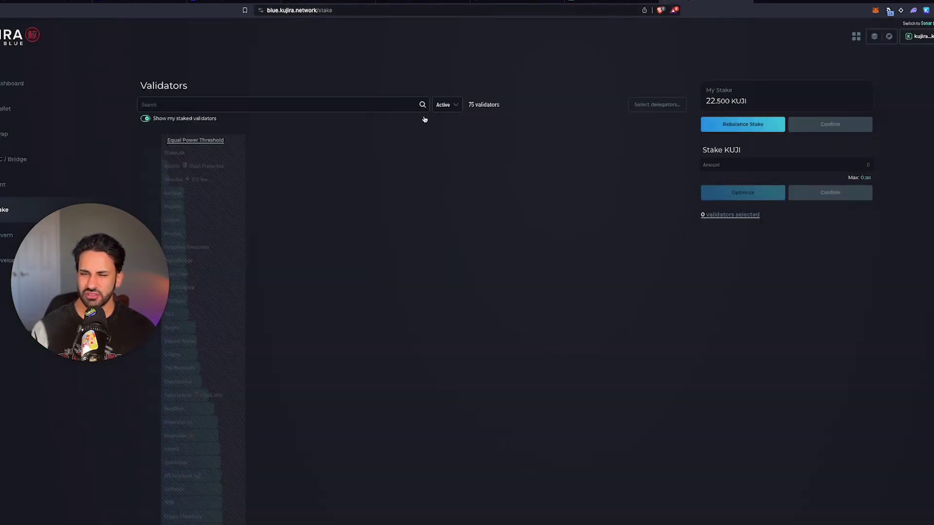
{"action": "scroll", "coordinate": [23, 75], "scroll_direction": "down", "scroll_amount": 3}
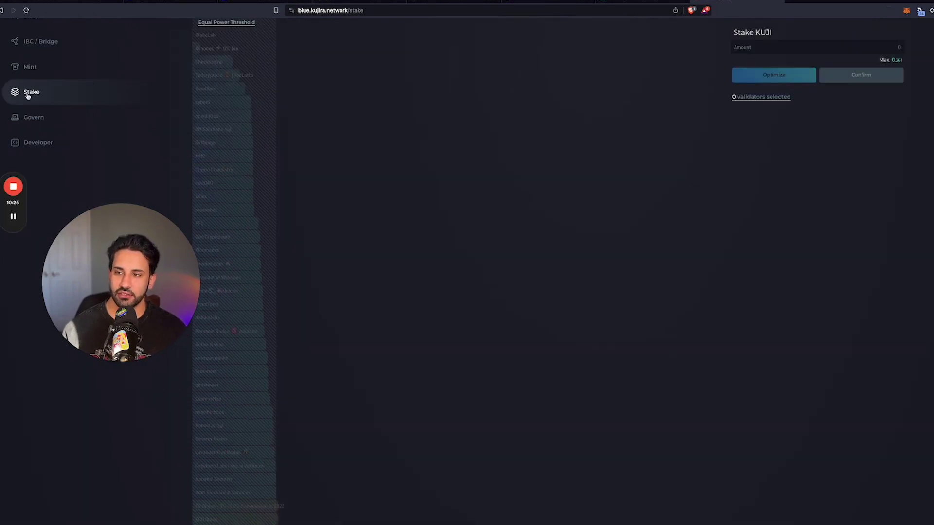
{"action": "scroll", "coordinate": [268, 209], "scroll_direction": "down", "scroll_amount": 10}
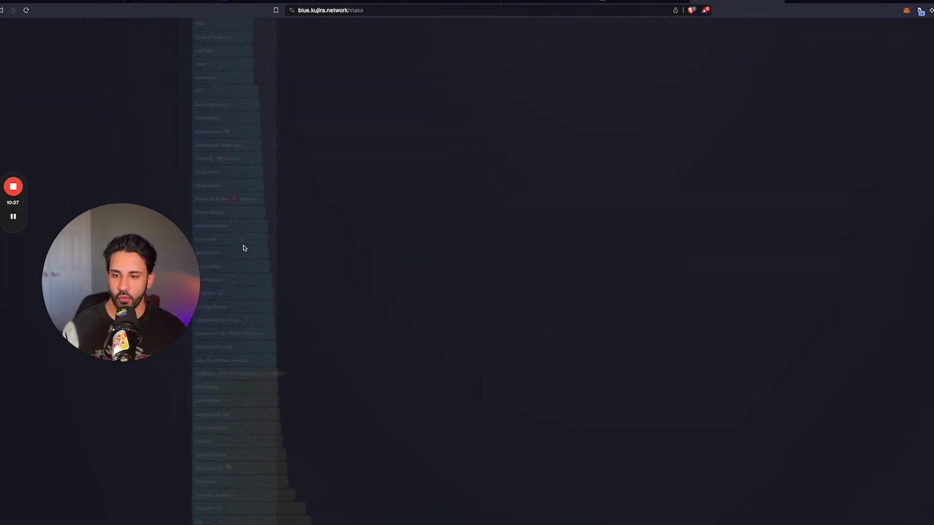
{"action": "scroll", "coordinate": [316, 243], "scroll_direction": "up", "scroll_amount": 10}
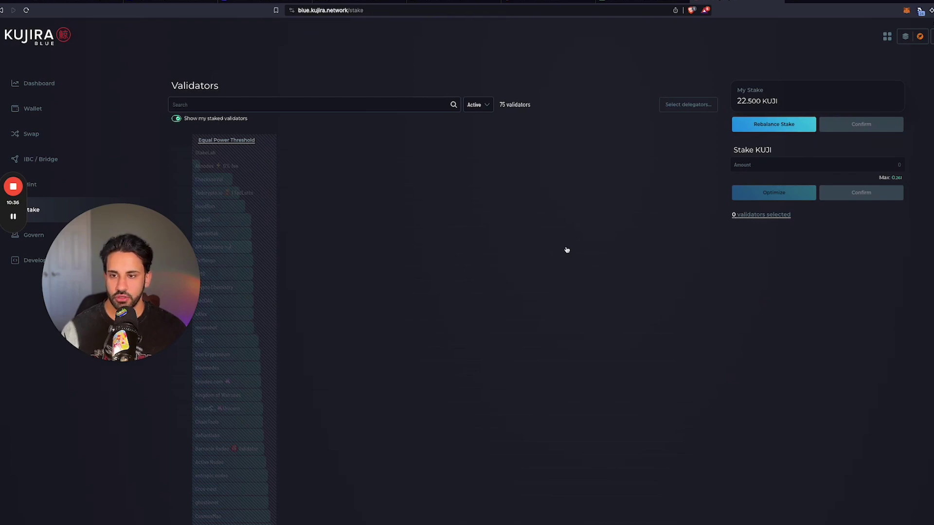
Step: Return to ChatGPT, zoom out, and review the revised seven-step plan through its Step 6 amounts
{"action": "key", "text": "ctrl+Tab"}
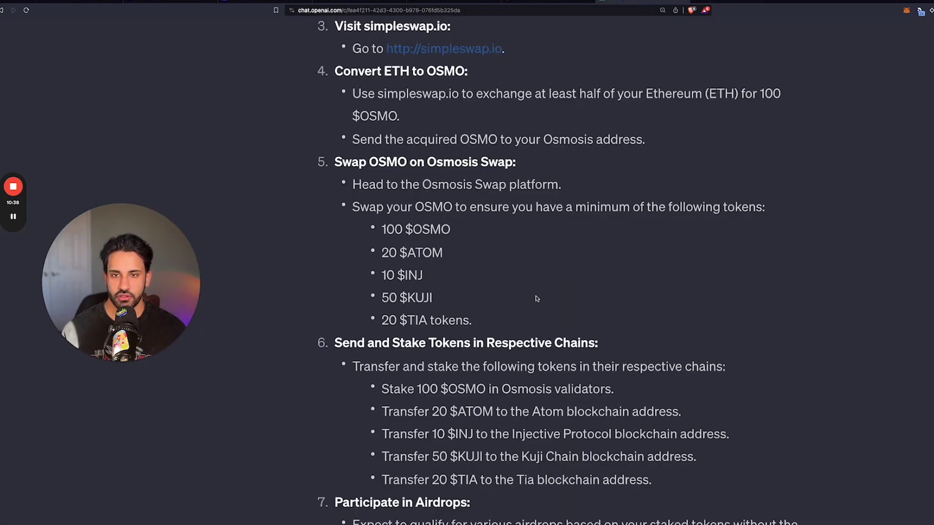
{"action": "key", "text": "ctrl+minus"}
{"action": "key", "text": "ctrl+minus"}
{"action": "key", "text": "ctrl+minus"}
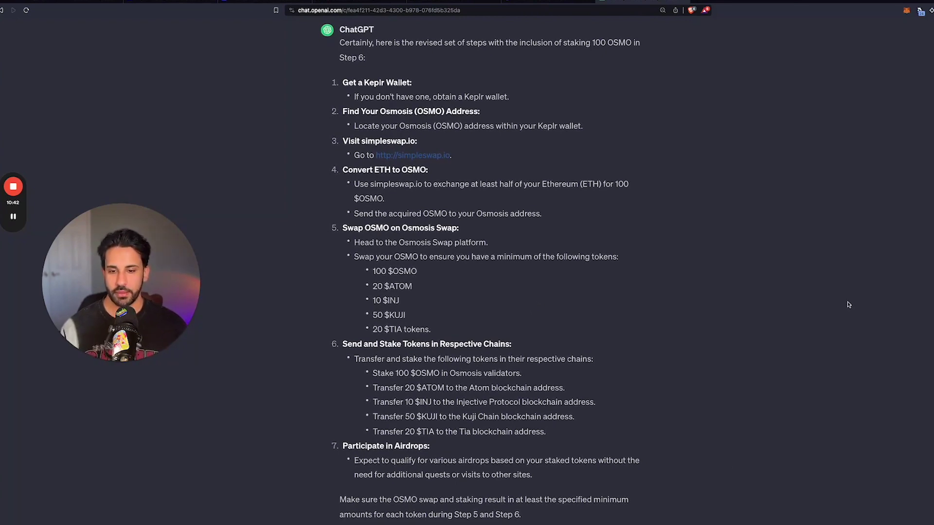
{"action": "scroll", "coordinate": [729, 305], "scroll_direction": "down", "scroll_amount": 2}
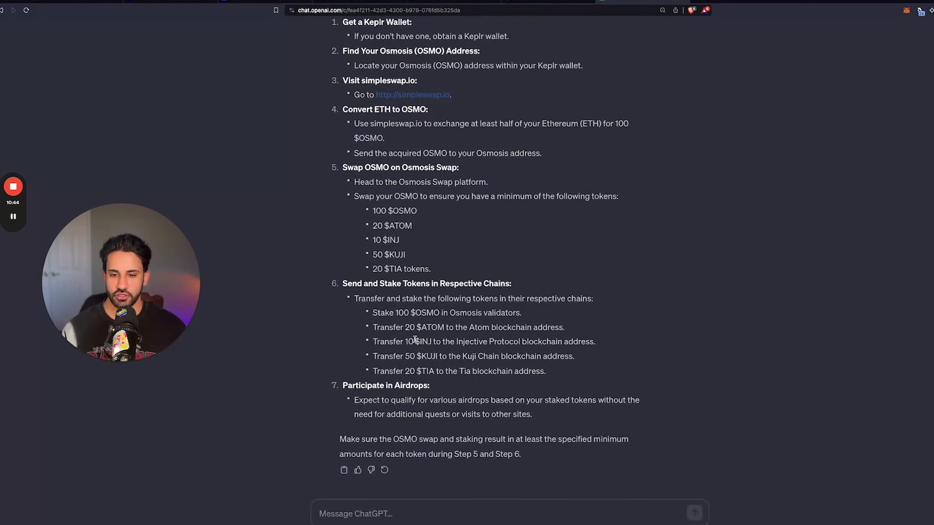
{"action": "scroll", "coordinate": [424, 352], "scroll_direction": "up", "scroll_amount": 5}
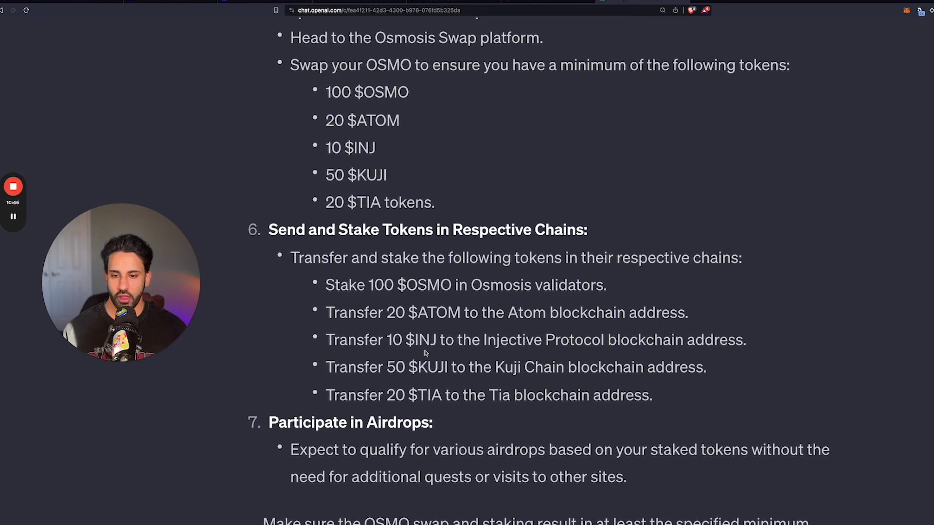
{"action": "scroll", "coordinate": [556, 433], "scroll_direction": "down", "scroll_amount": 5}
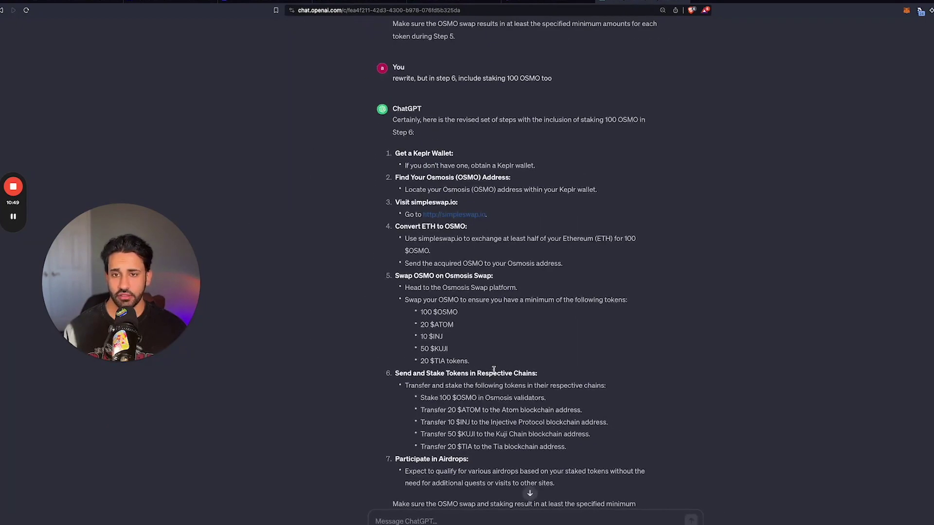